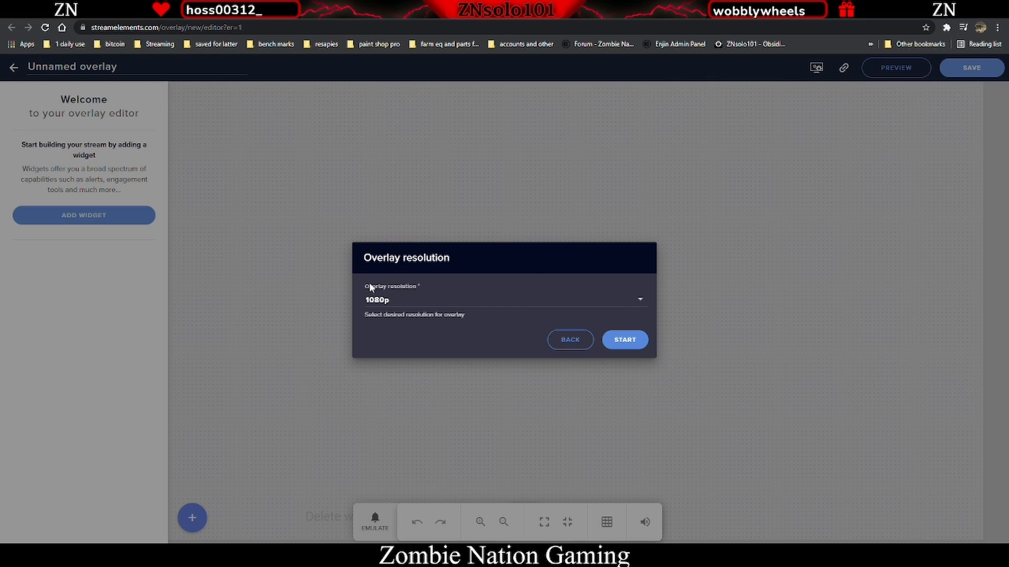
- Start the new overlay at 1080p resolution
left_click(418, 302)
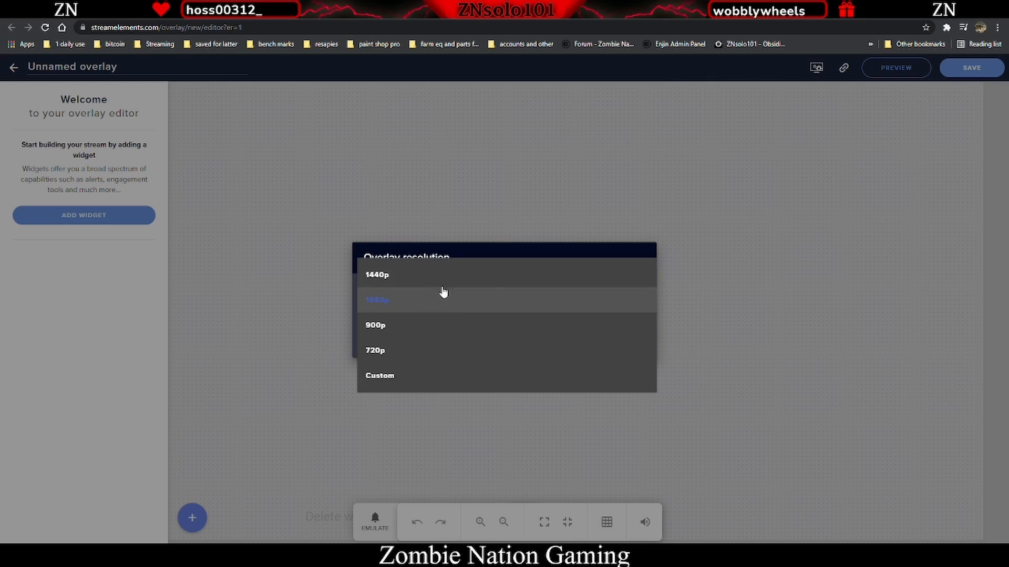
left_click(390, 309)
left_click(623, 342)
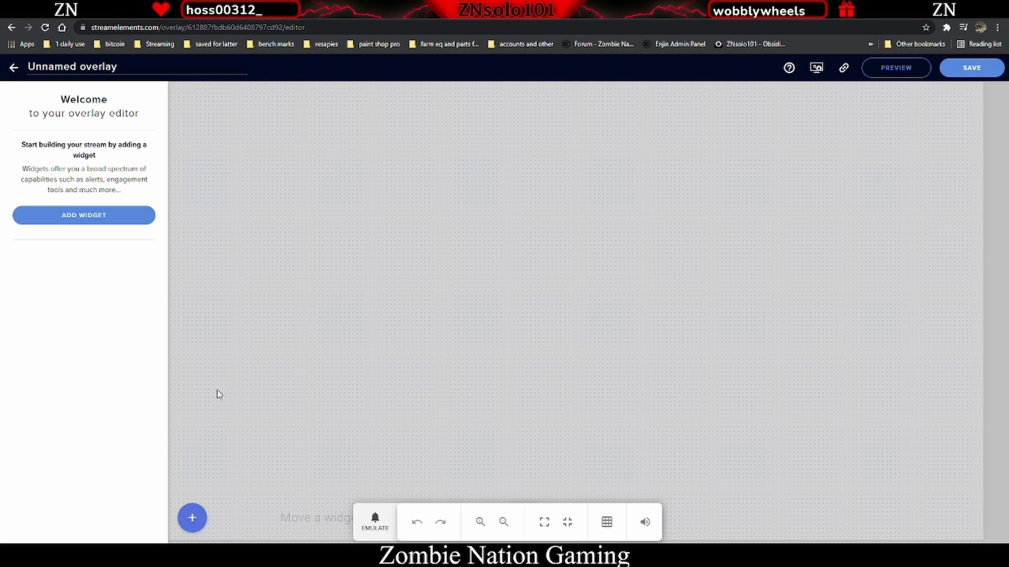
left_click(194, 518)
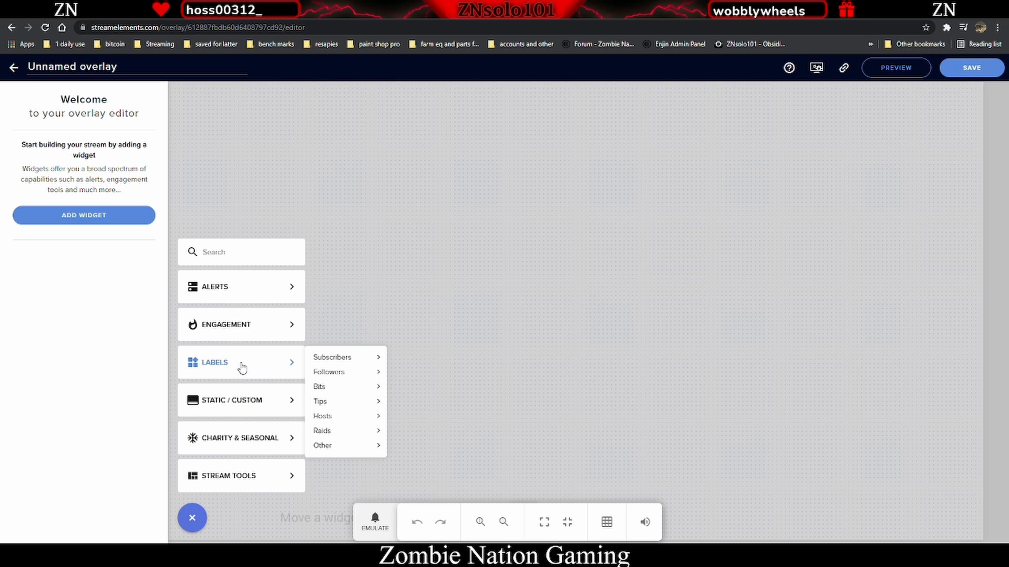
mouse_move(273, 364)
mouse_move(326, 367)
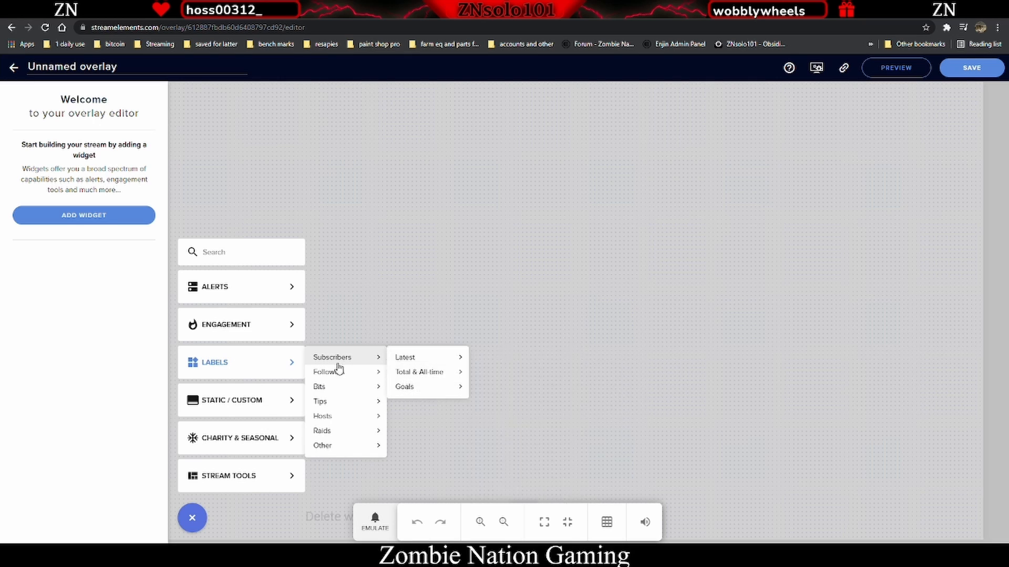
mouse_move(341, 400)
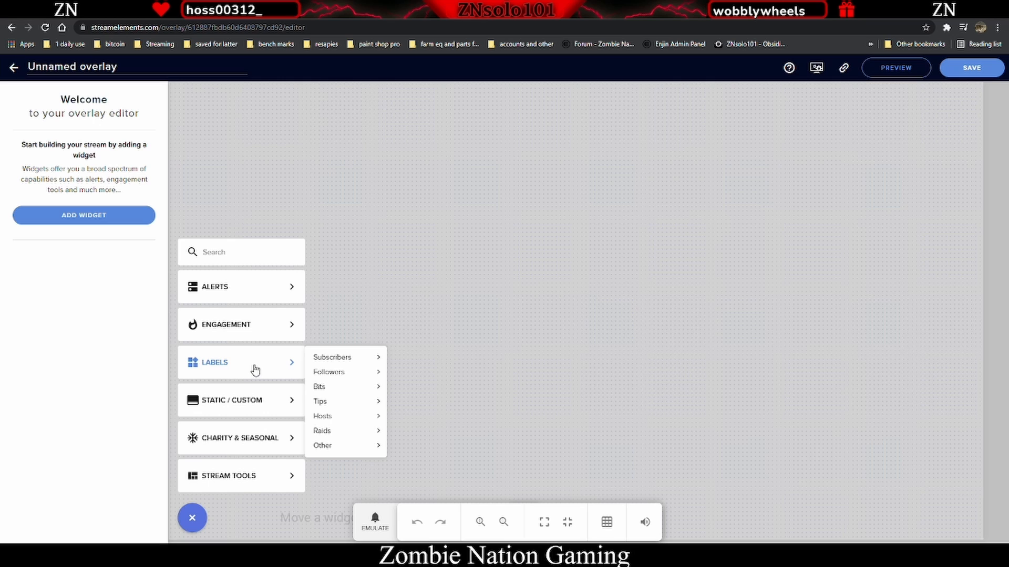
left_click(503, 275)
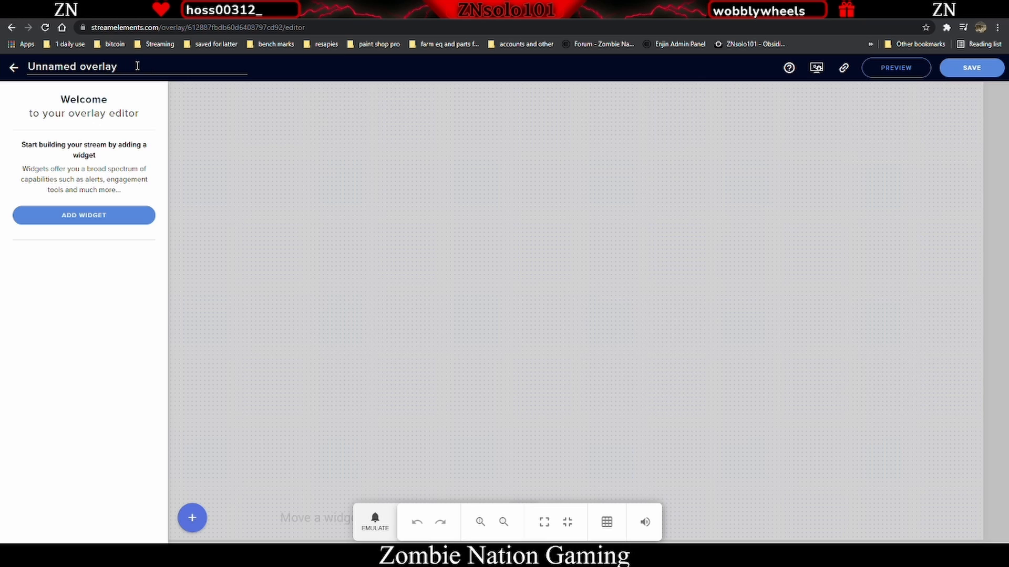
- Rename the overlay as overlay alert labels
left_click_drag(137, 66, 29, 71)
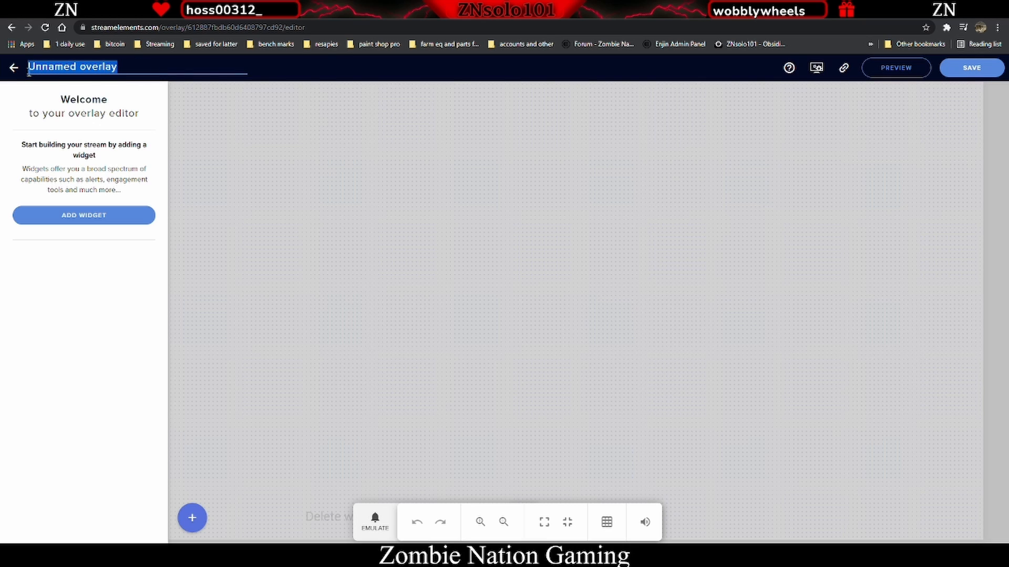
type("overl")
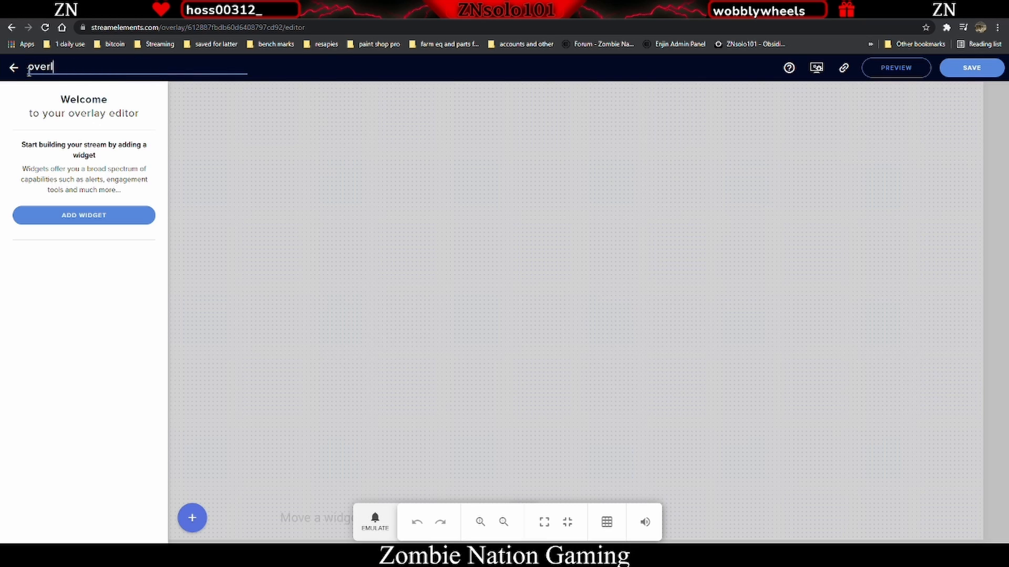
type("ay alert labels")
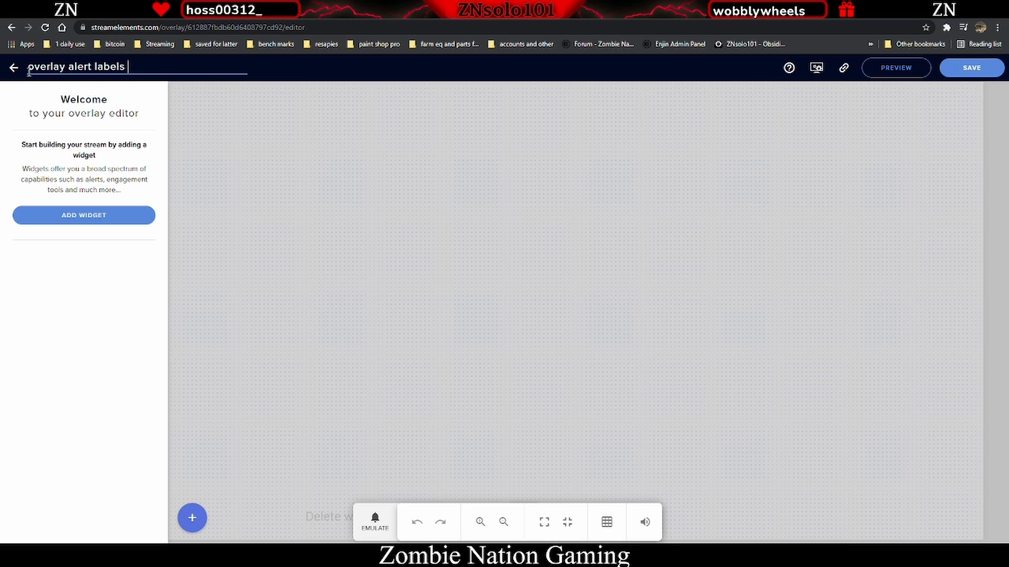
- Save the overlay and copy its overlay URL
left_click(972, 70)
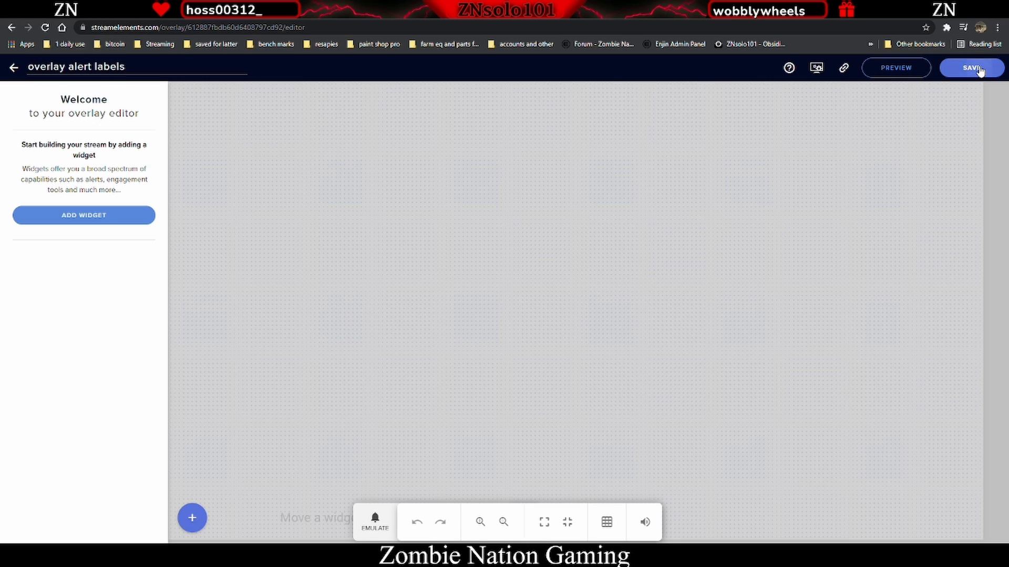
left_click(844, 75)
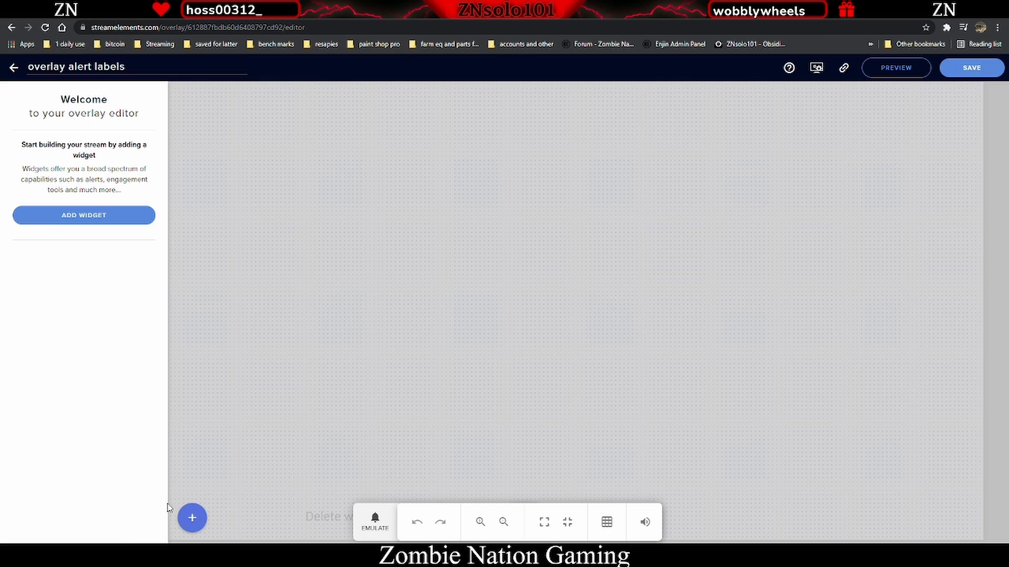
- In OBS, add a new Browser source named alert labels
key("alt+Tab")
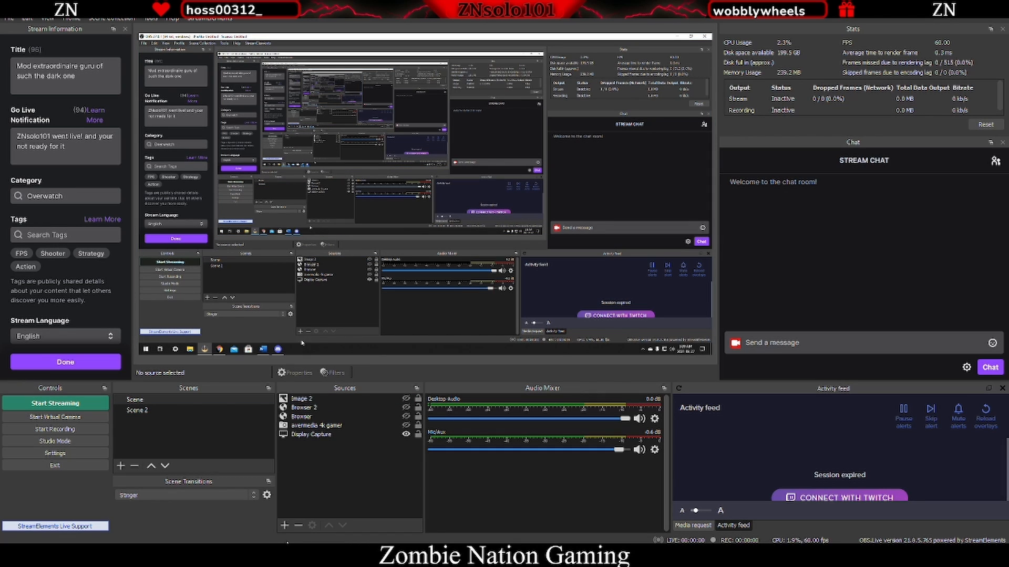
left_click(284, 525)
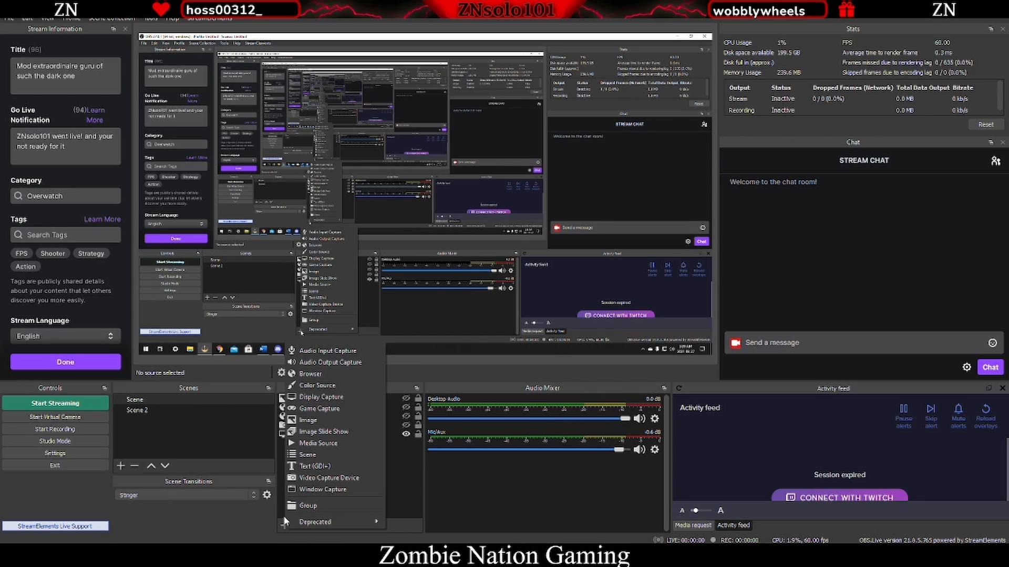
left_click(323, 376)
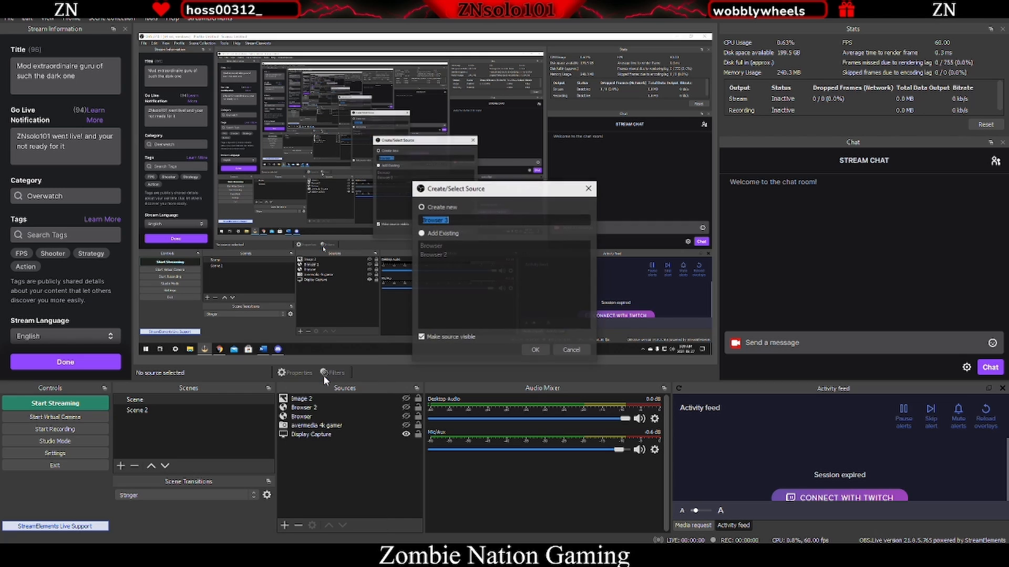
type("alert labels")
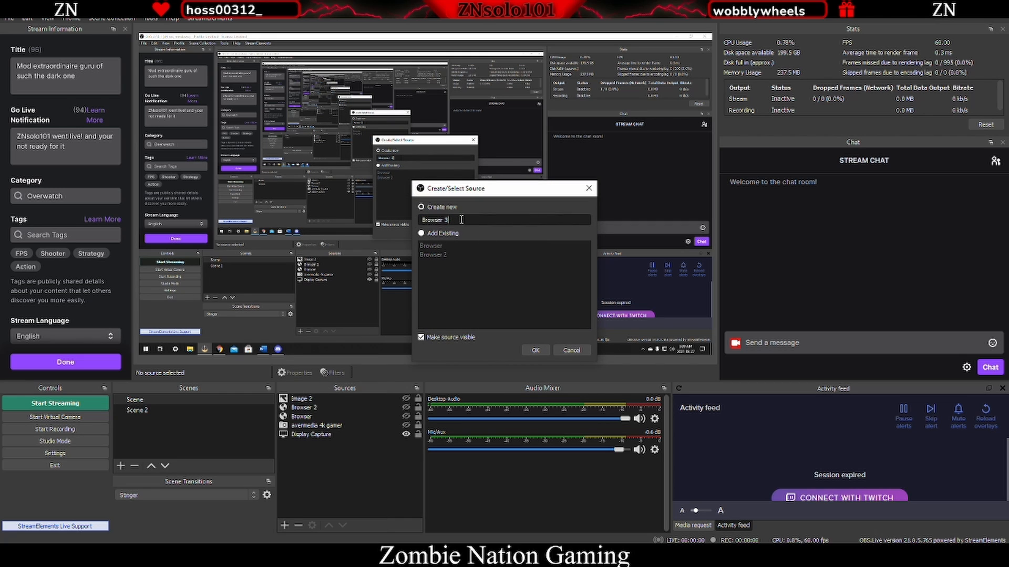
key("Return")
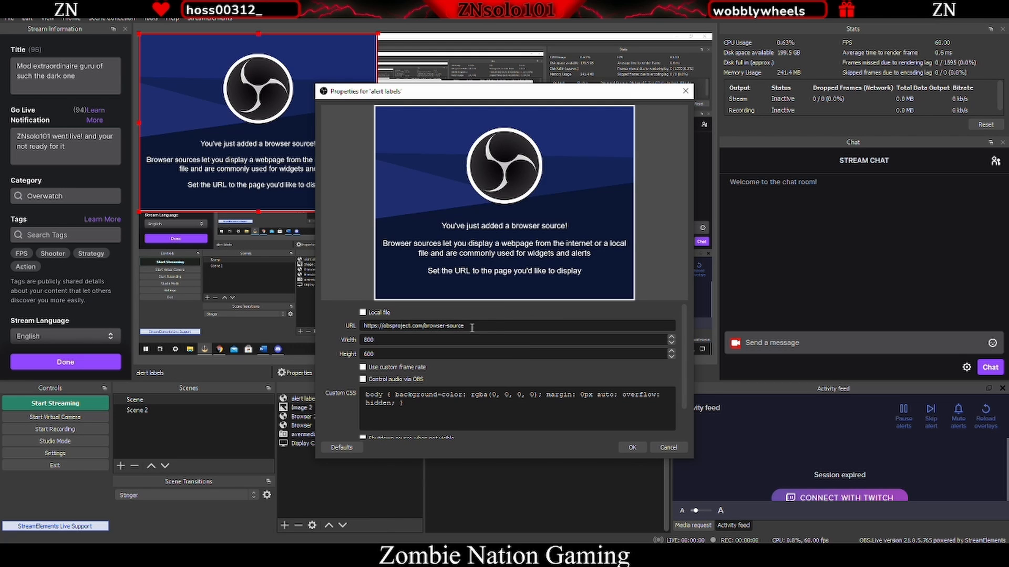
- Paste the overlay URL into the browser source and set its size to 1920 by 1080
left_click_drag(472, 328, 328, 320)
key("ctrl+v")
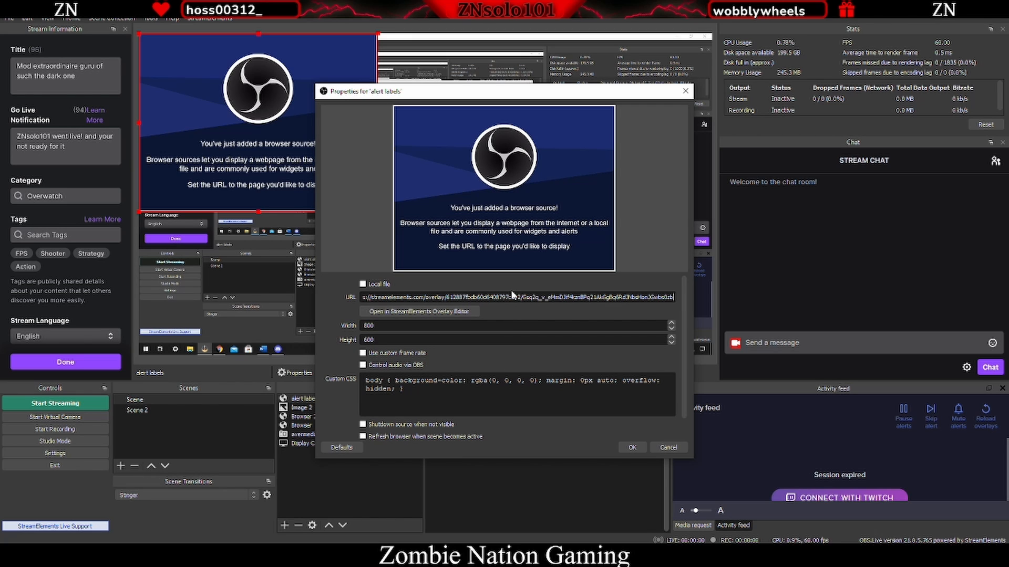
left_click_drag(374, 325, 348, 327)
type("1920")
left_click_drag(361, 341, 378, 337)
double_click(377, 338)
scroll(474, 367, "down", 1)
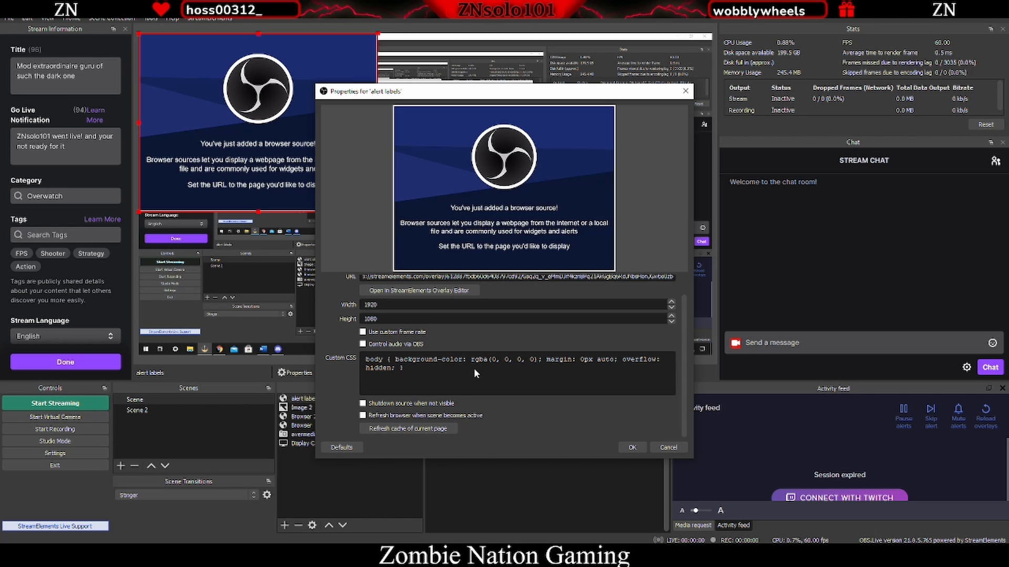
left_click(634, 450)
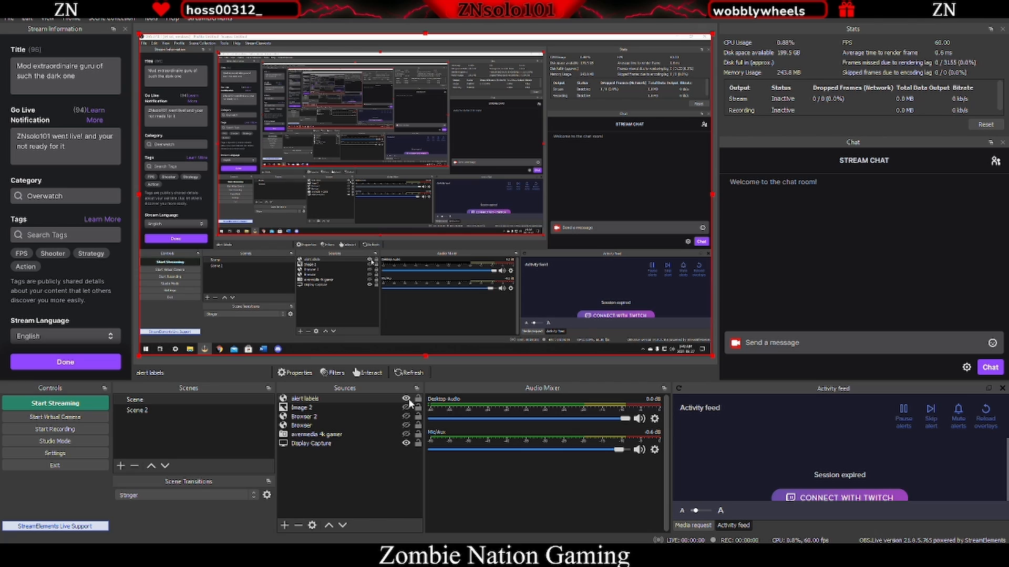
- Hide the Display Capture source and switch back to the overlay editor
left_click(405, 443)
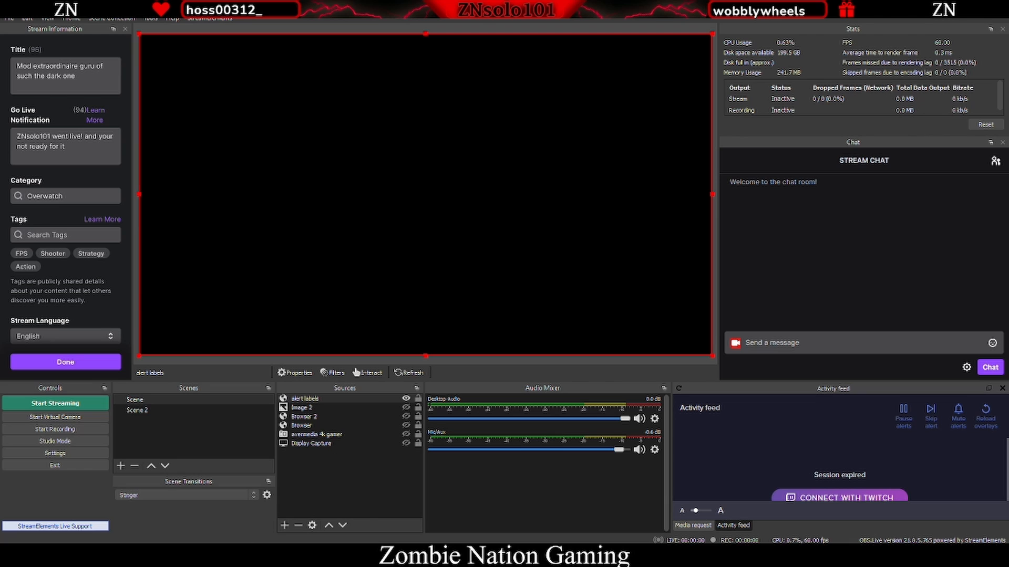
left_click(219, 556)
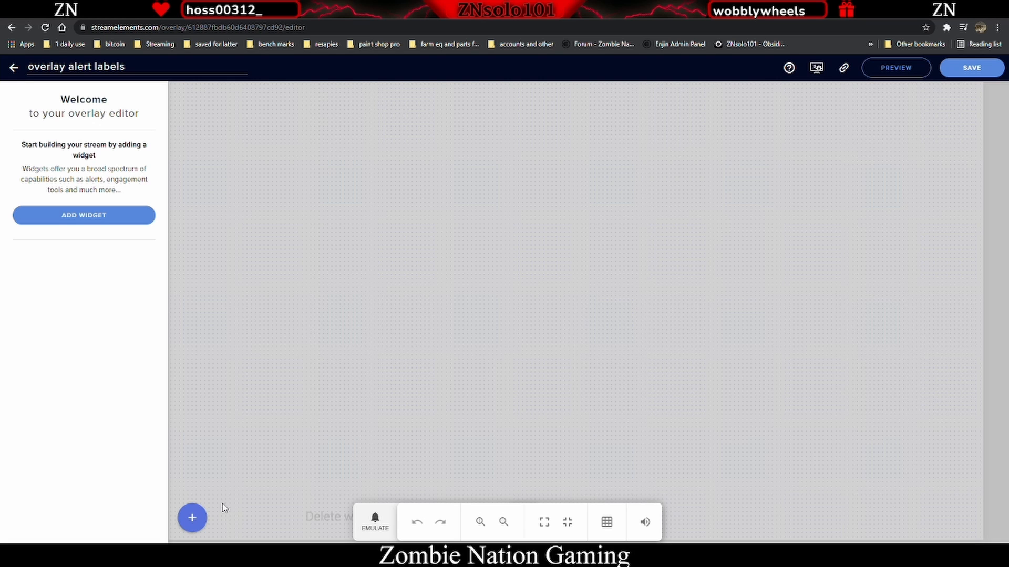
- Add a Latest follower label widget and move it slightly right along the top edge
left_click(192, 519)
mouse_move(248, 376)
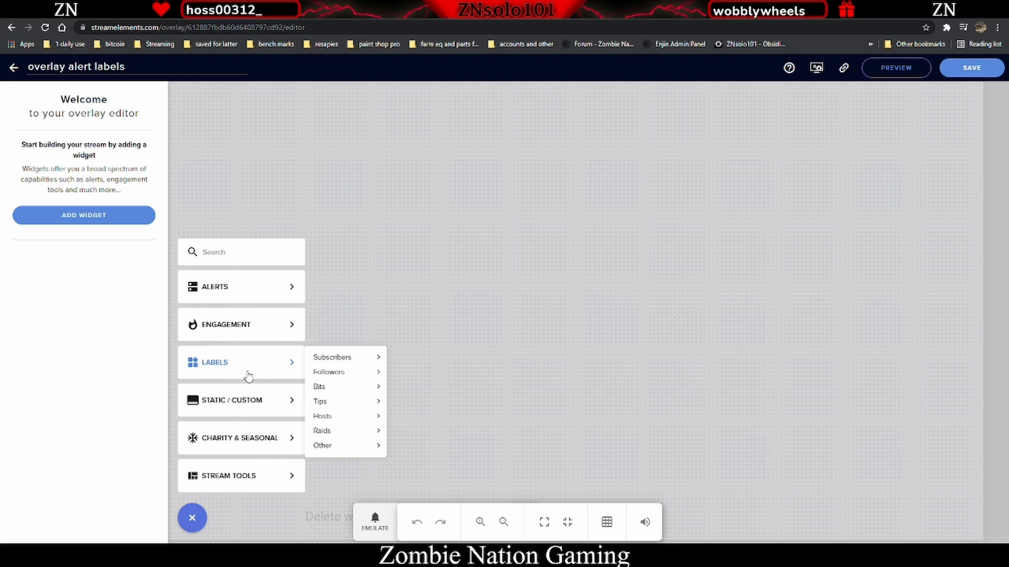
mouse_move(368, 363)
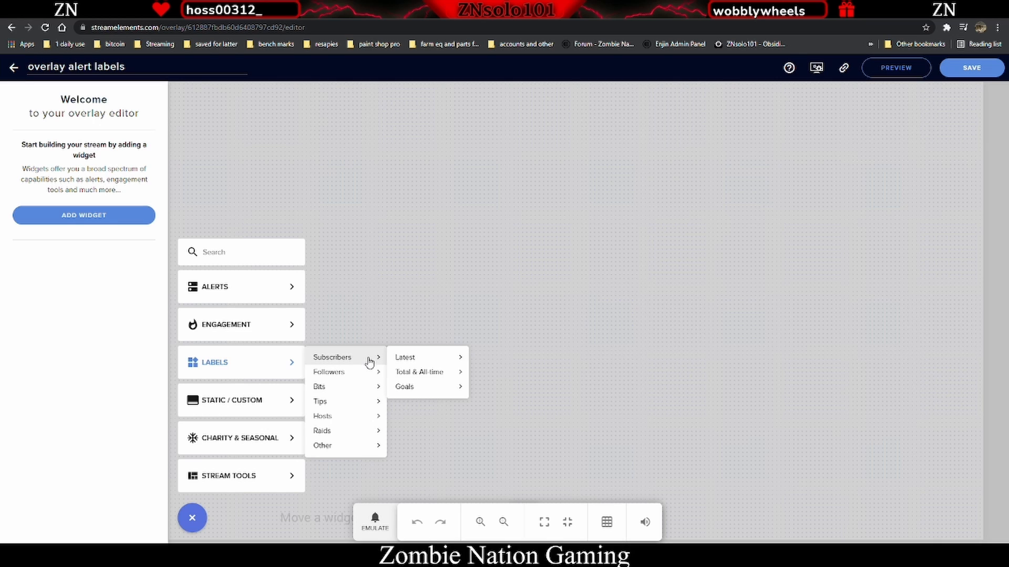
mouse_move(416, 378)
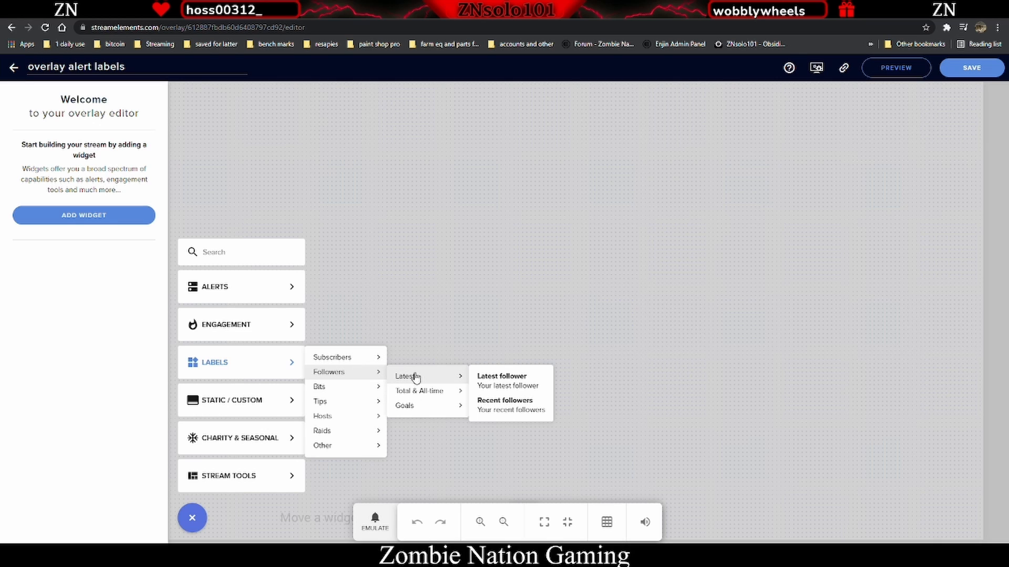
left_click(521, 391)
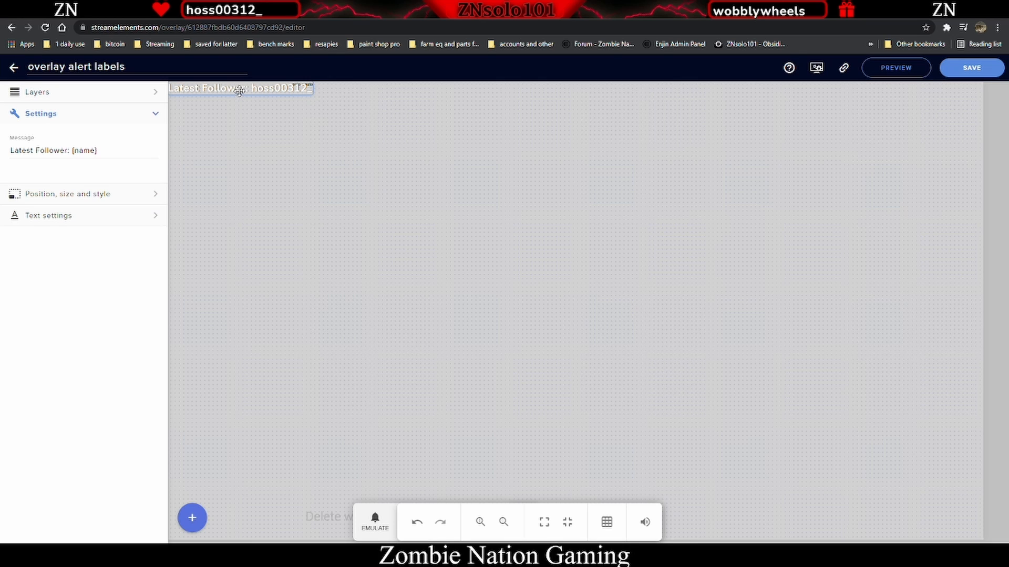
left_click_drag(239, 91, 286, 96)
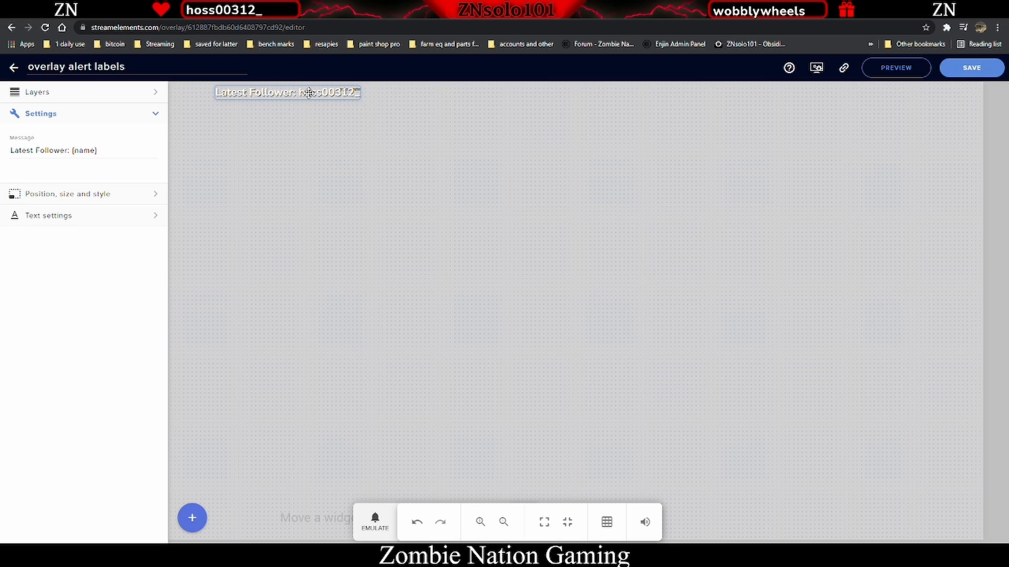
- Delete the "Latest Follower: " prefix from the label's message, keeping only {name}
left_click(72, 150)
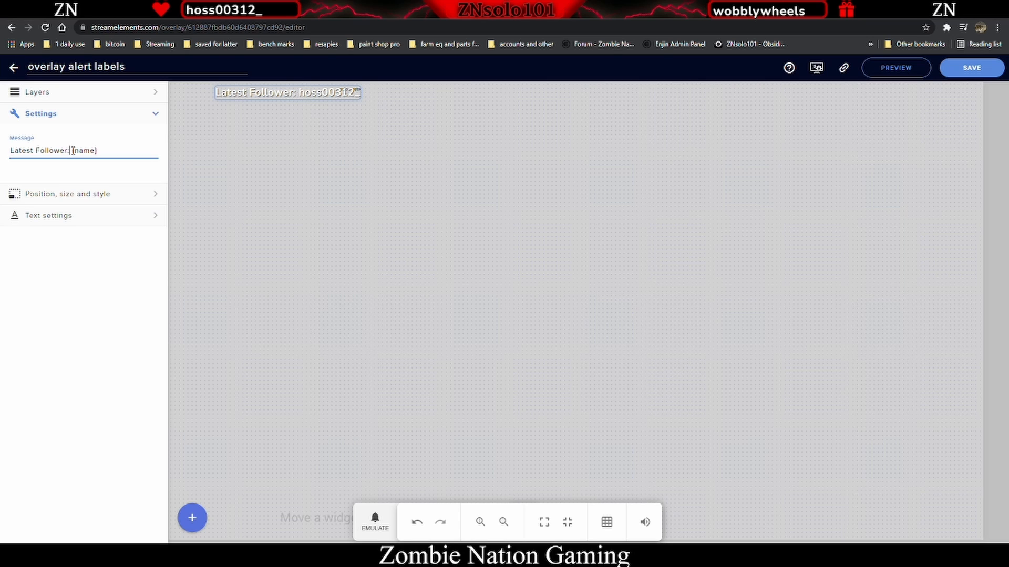
left_click_drag(72, 150, 10, 151)
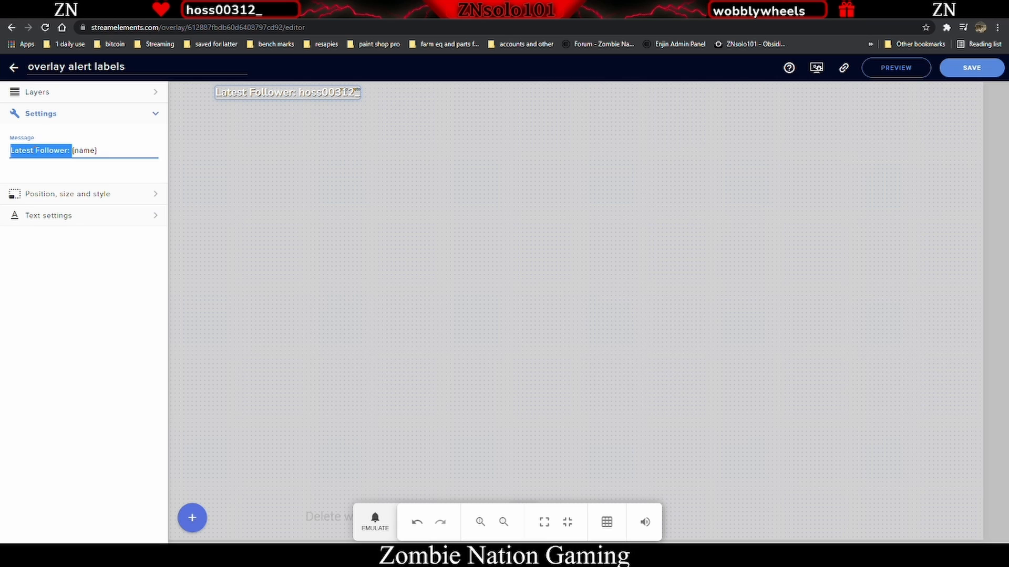
key("BackSpace")
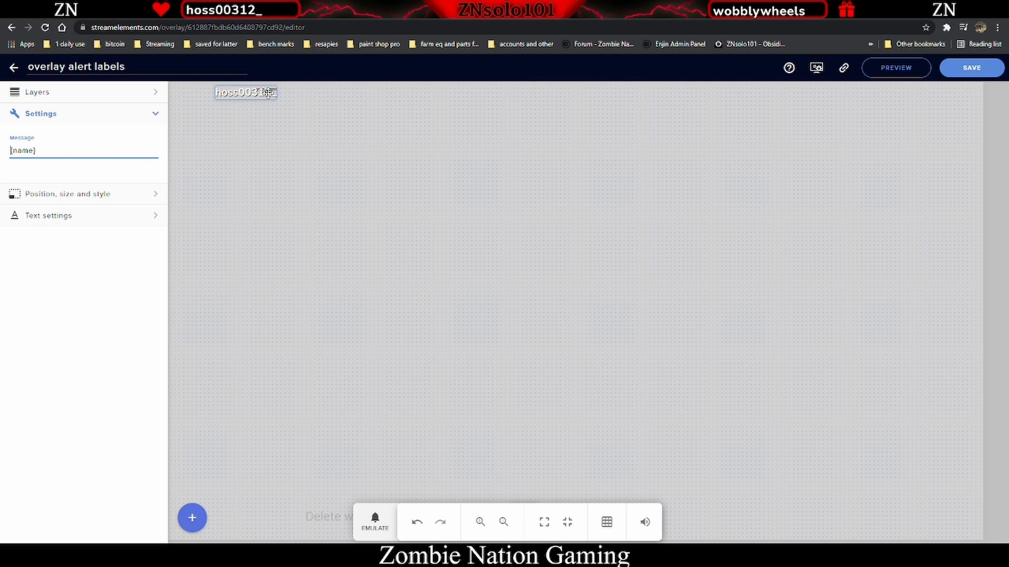
- Move the label further right along the top edge and save the overlay
left_click_drag(255, 95, 343, 98)
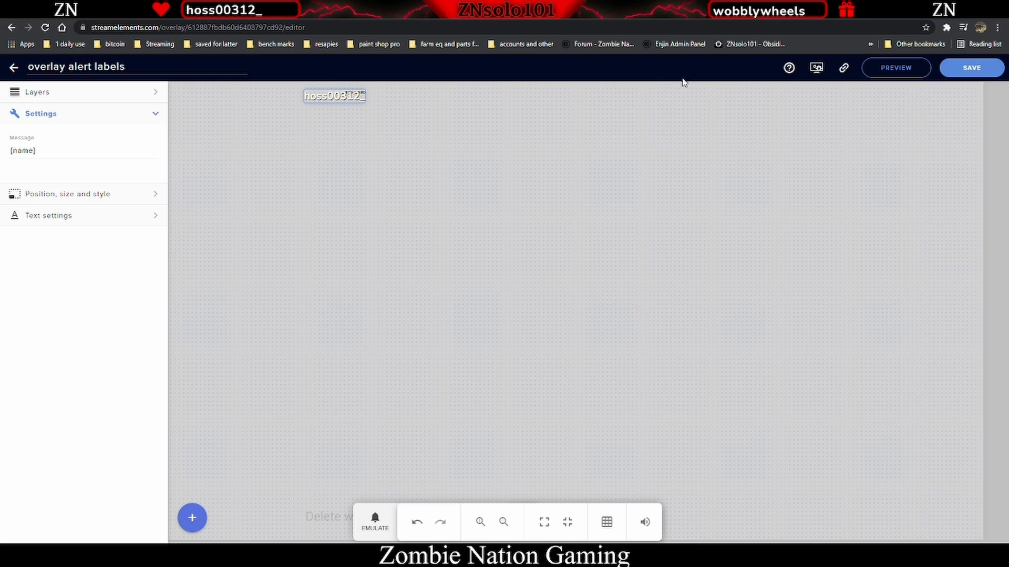
left_click(970, 68)
left_click(124, 554)
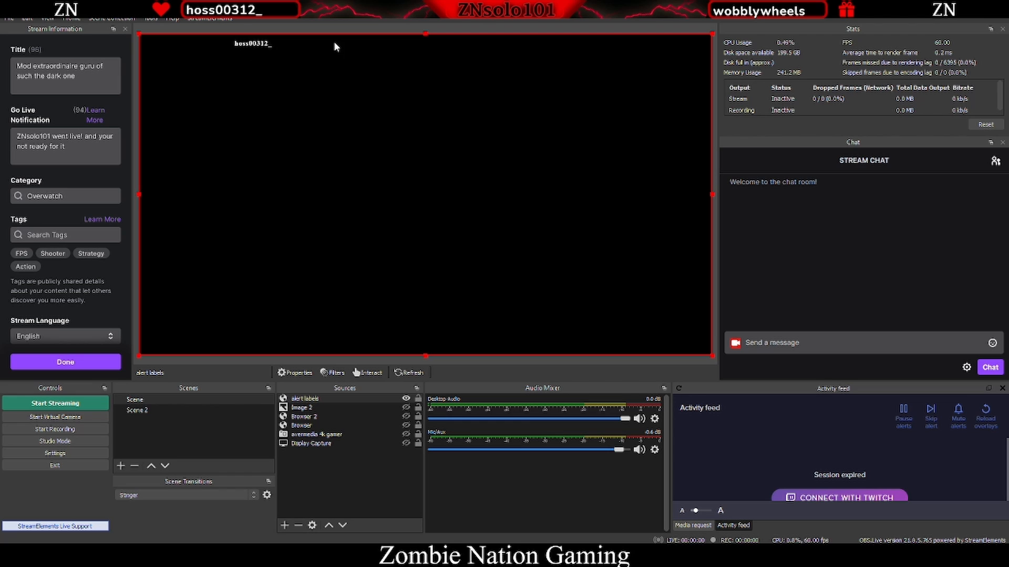
left_click(284, 525)
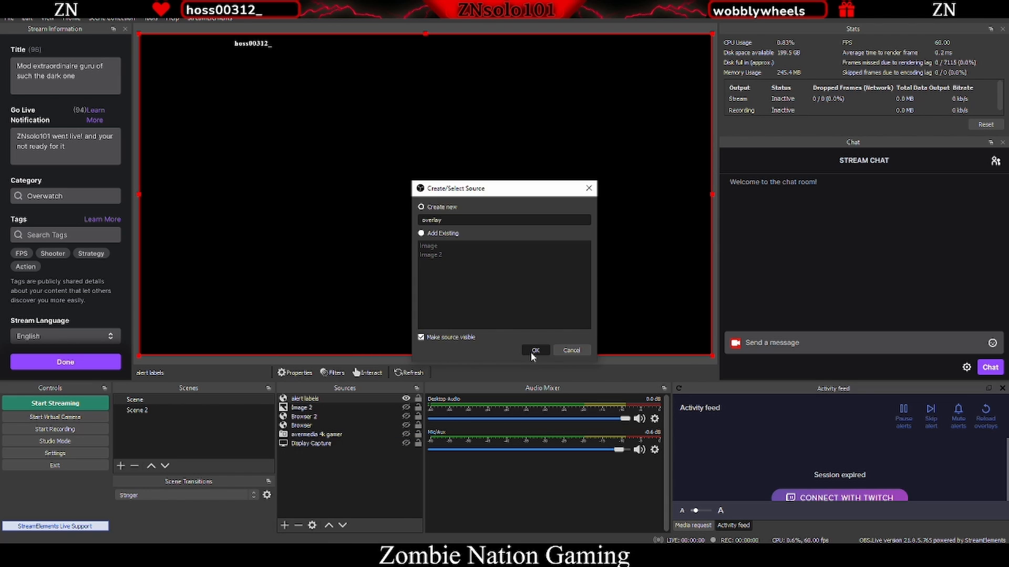
left_click(531, 352)
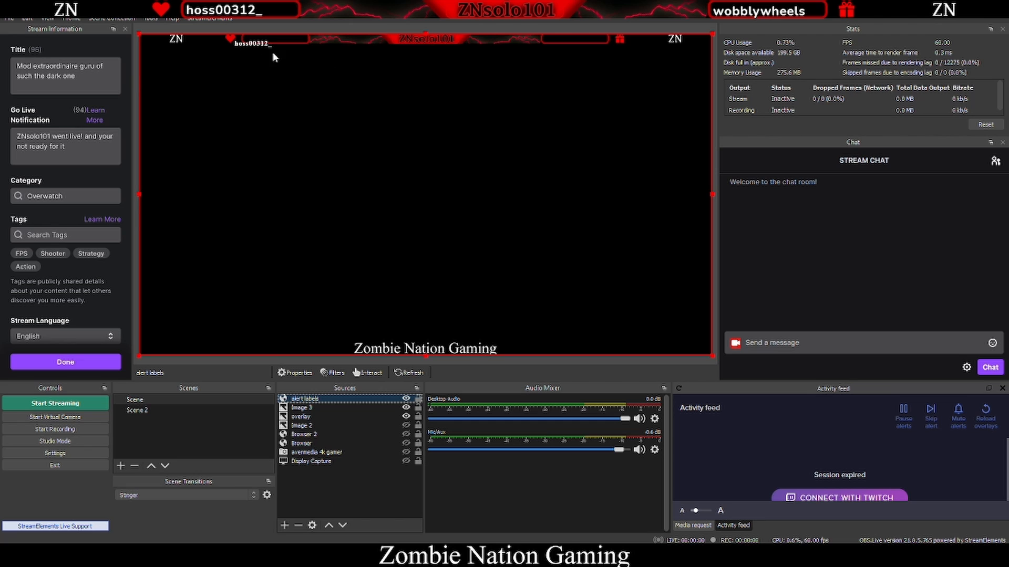
- Nudge the follower label slightly further right in the overlay editor
left_click(163, 556)
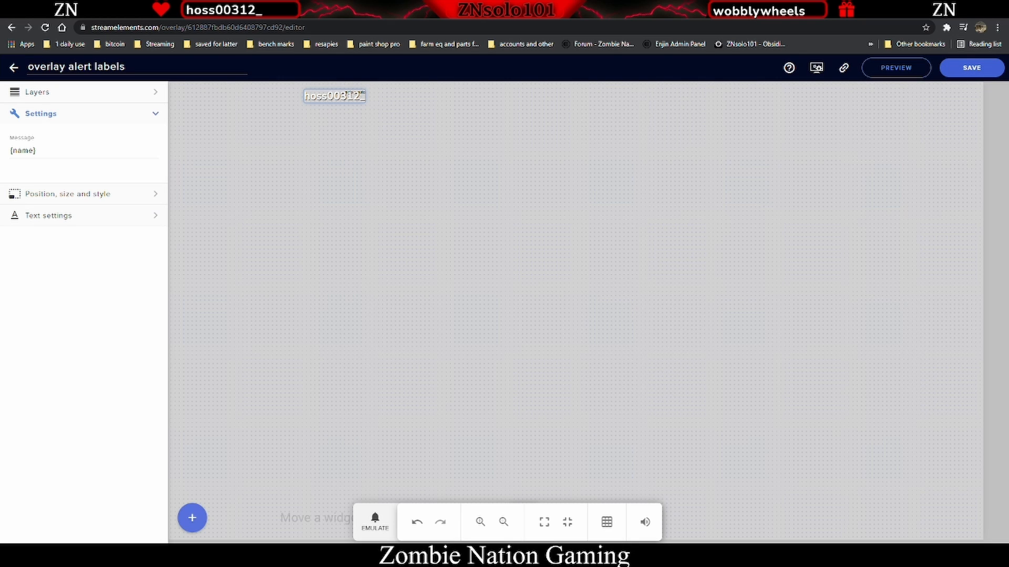
left_click_drag(327, 95, 359, 91)
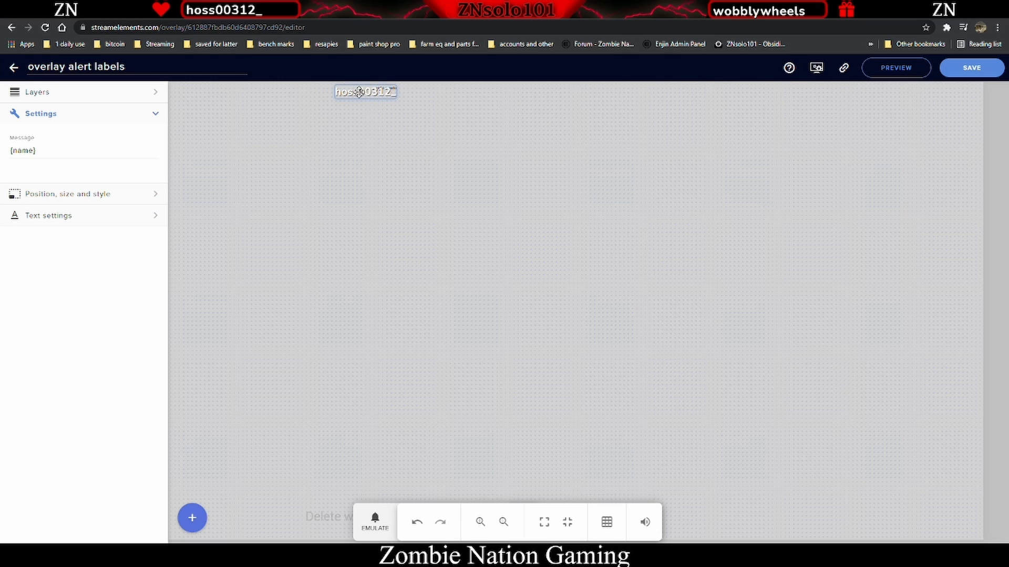
- Save the overlay and switch to OBS to check the label in the preview
left_click(965, 74)
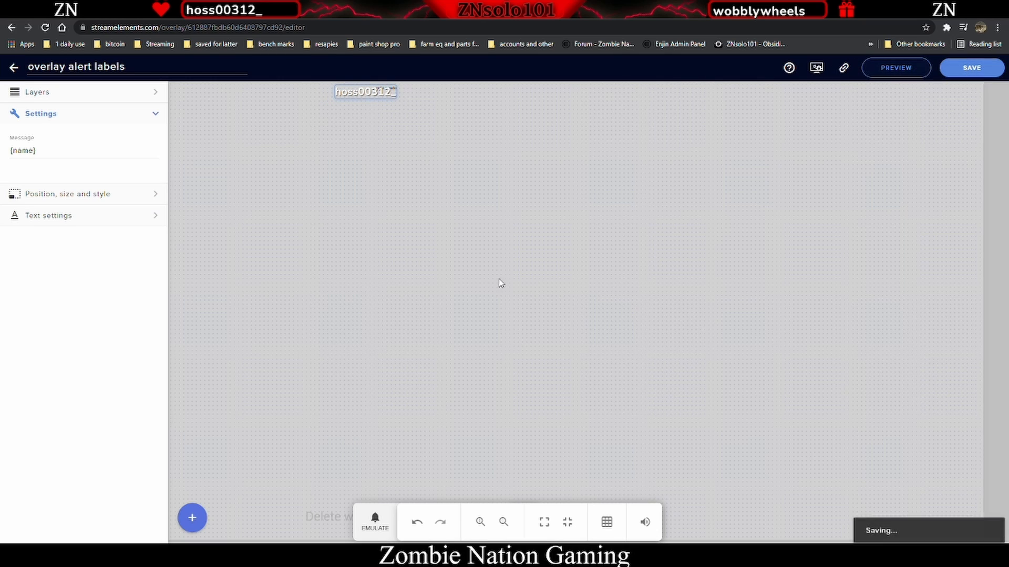
key("alt+Tab")
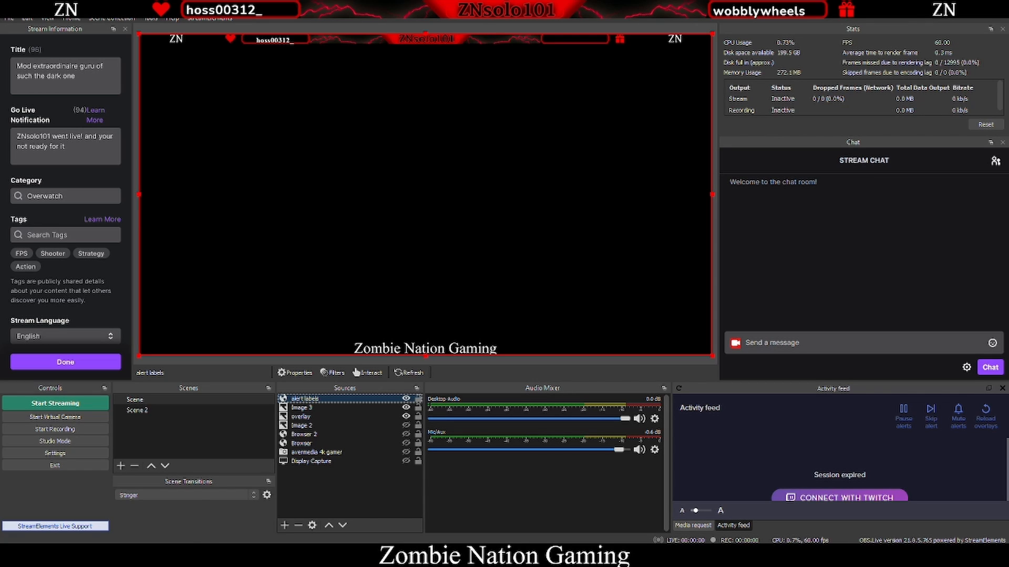
- Return to the browser and resize and reposition its window over OBS so the stream preview stays visible
left_click(142, 555)
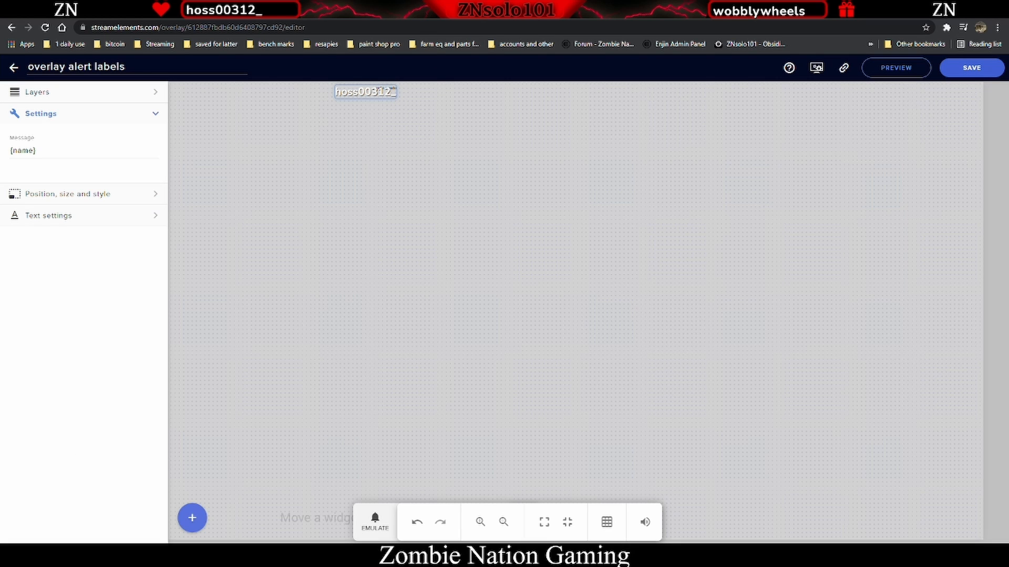
left_click_drag(460, 8, 459, 150)
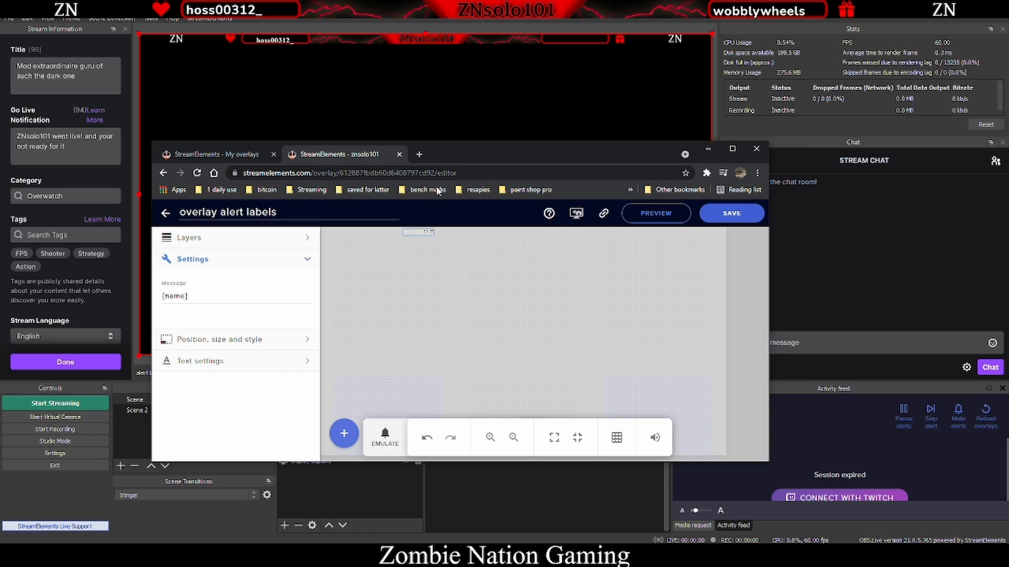
left_click_drag(415, 233, 415, 231)
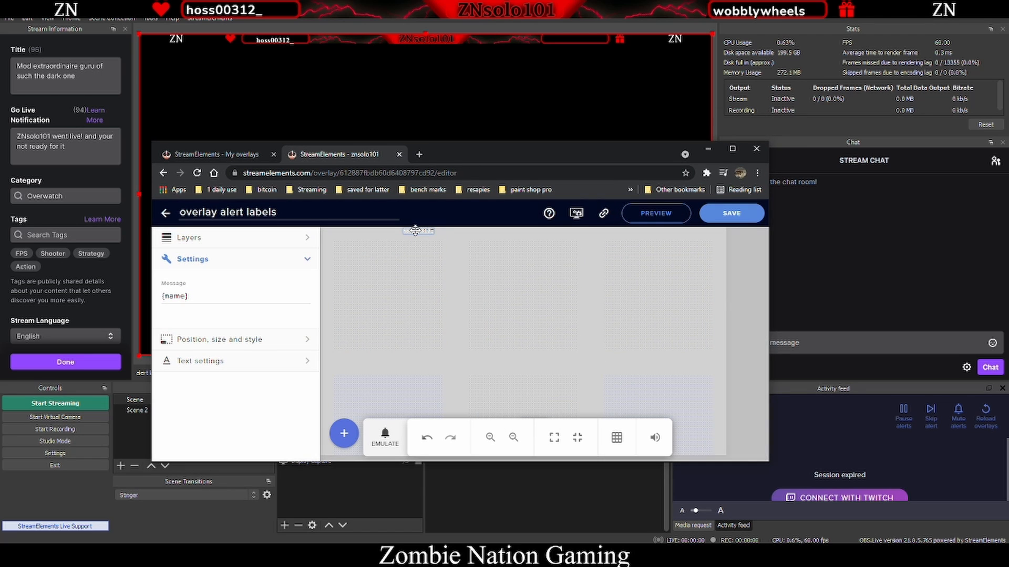
left_click(720, 215)
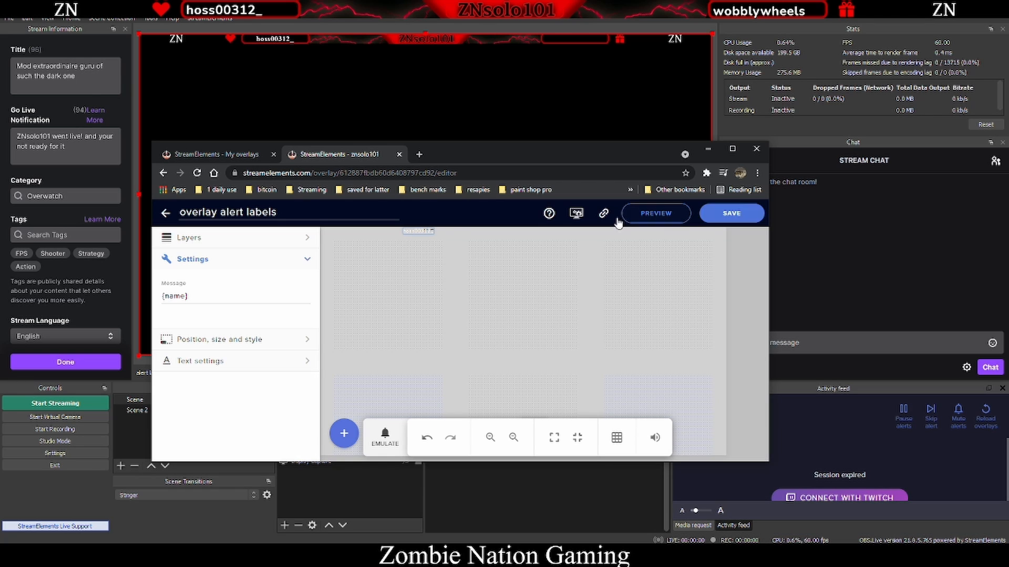
left_click_drag(527, 146, 523, 103)
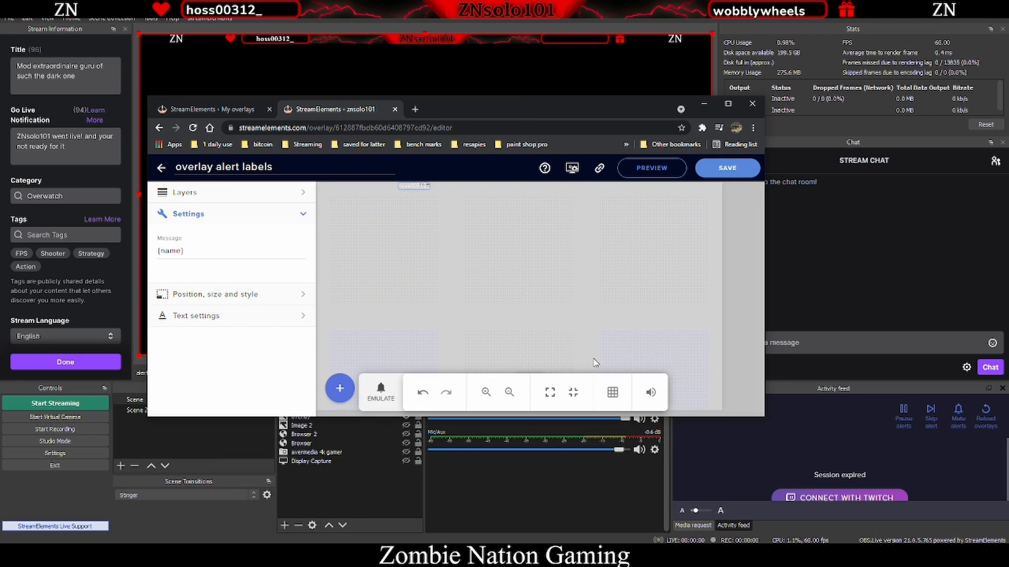
left_click_drag(678, 416, 702, 495)
- Add a Latest subscriber label widget, move it right along the top edge, and save the overlay
left_click(340, 467)
mouse_move(389, 312)
mouse_move(491, 304)
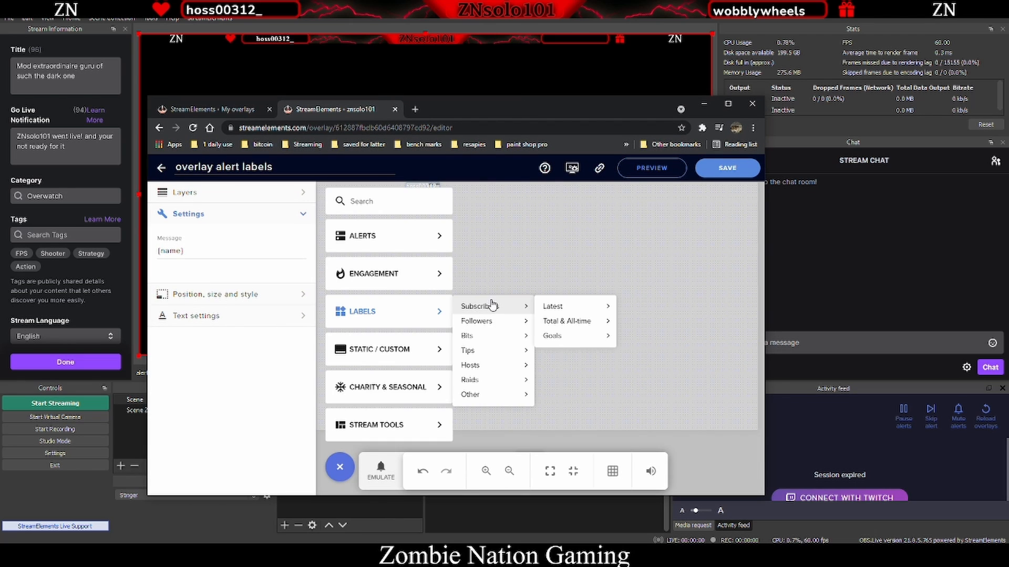
mouse_move(561, 311)
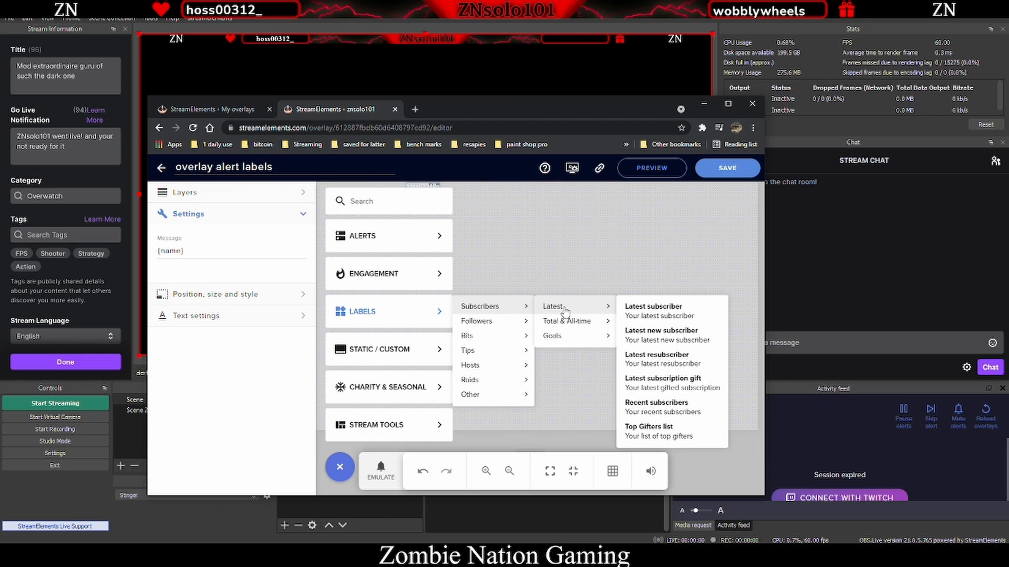
left_click(687, 314)
left_click_drag(341, 184, 615, 186)
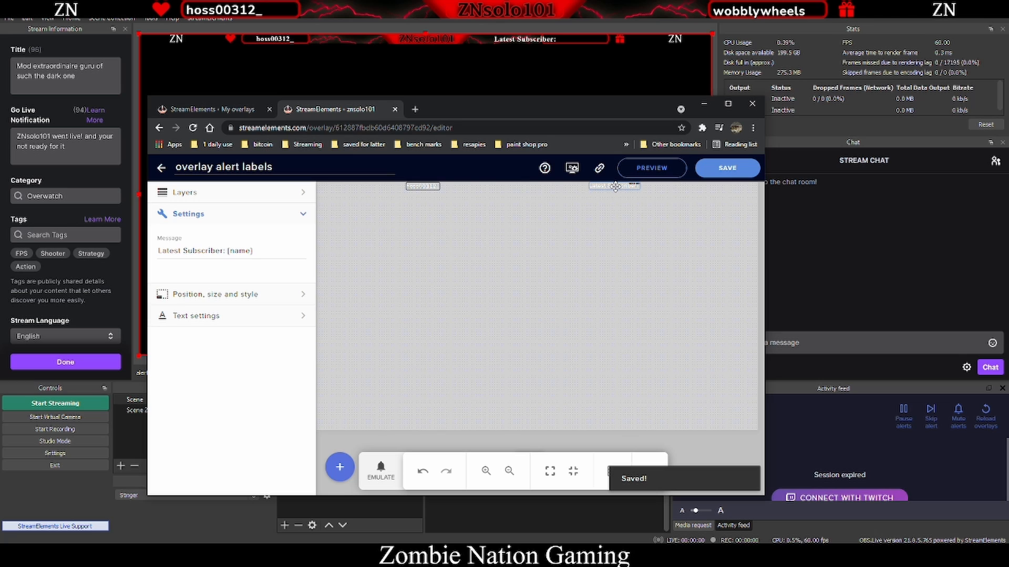
left_click(727, 167)
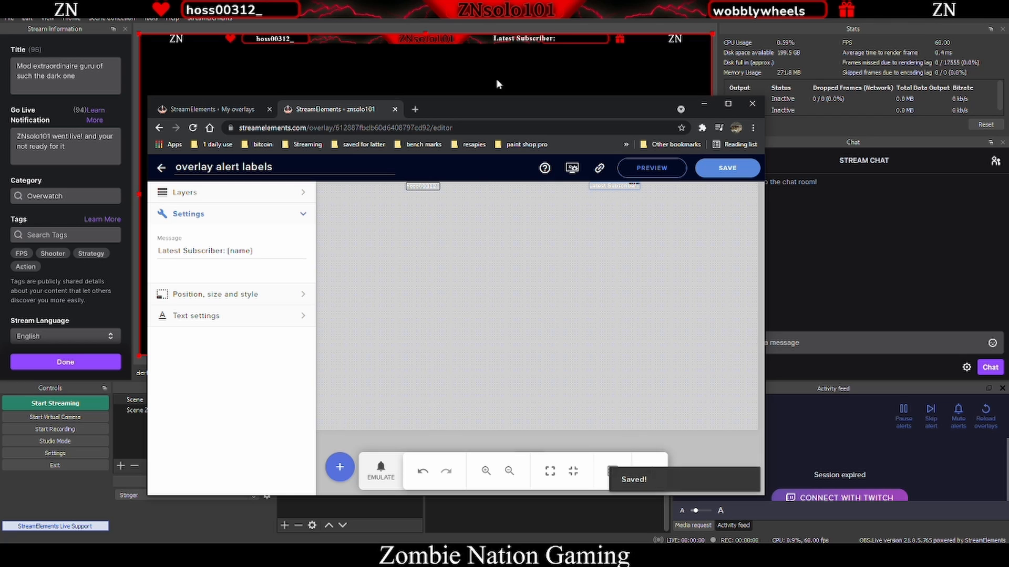
- Delete the "Latest Subscriber: " prefix from the subscriber label's message, keeping only {name}, and save
left_click_drag(228, 252, 159, 250)
key("BackSpace")
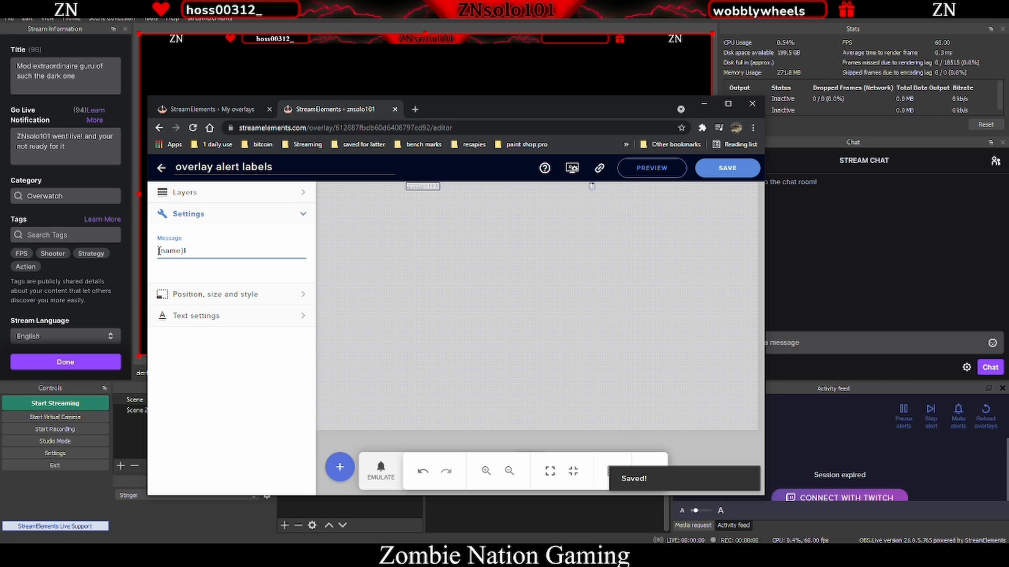
type("1")
left_click(725, 168)
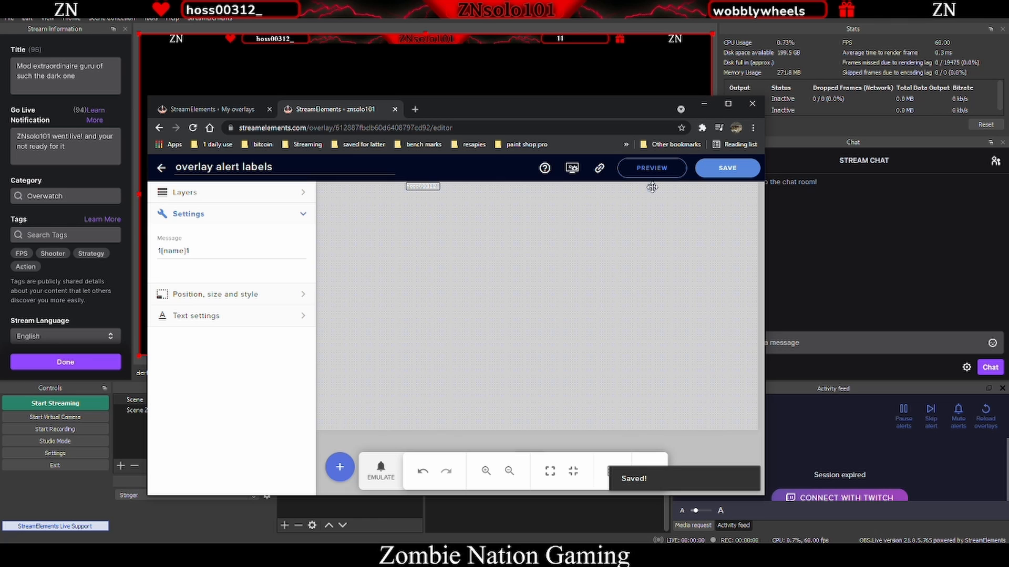
left_click(713, 167)
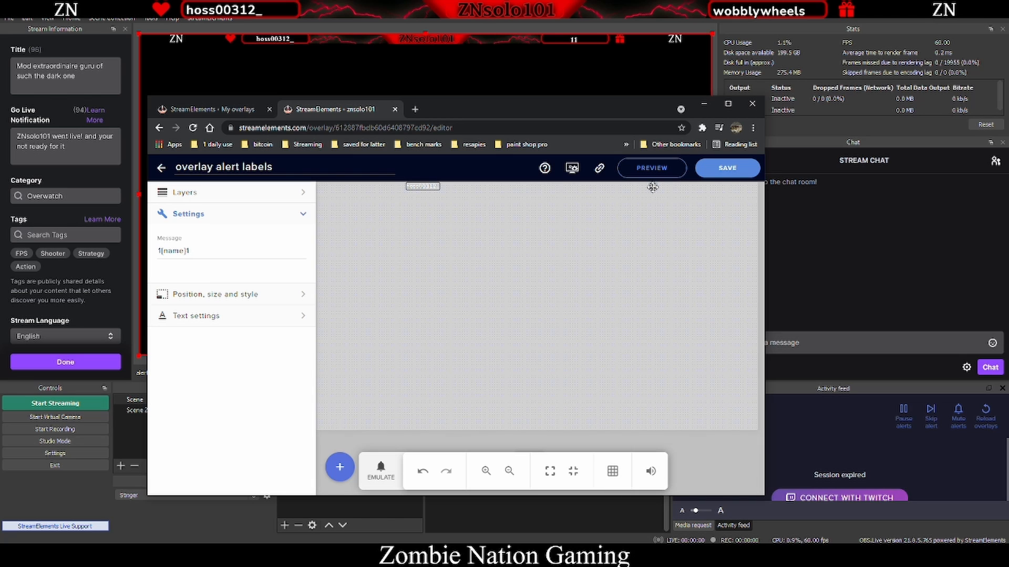
left_click(718, 169)
left_click(199, 251)
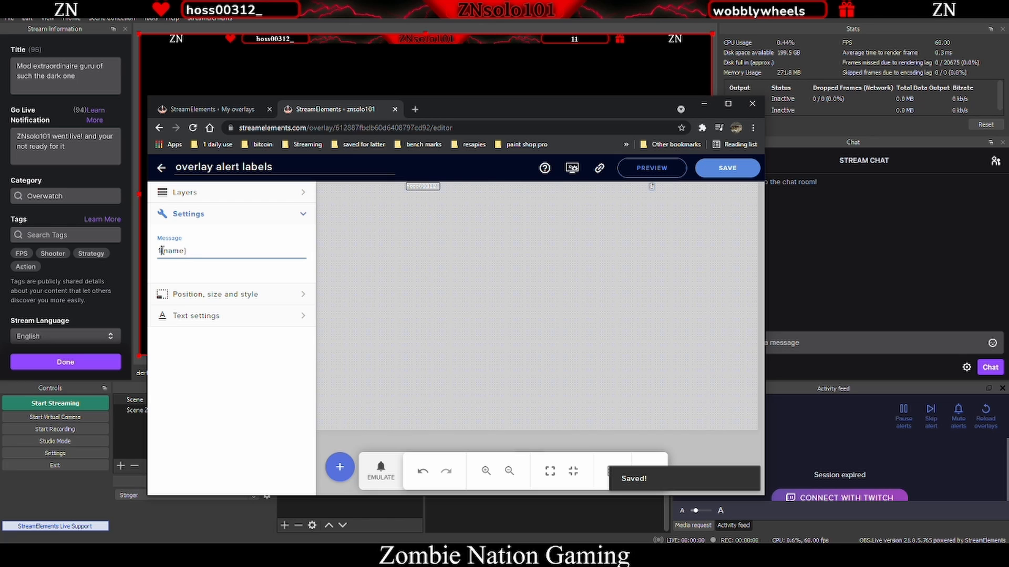
key("BackSpace")
left_click(735, 169)
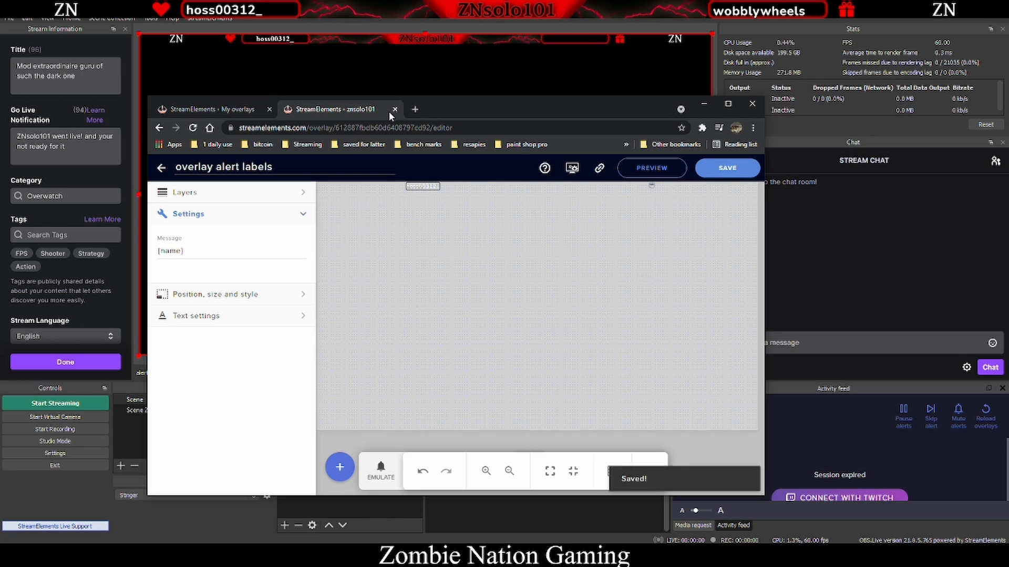
- Add a Recent hosts label widget, place it at the bottom-left of the overlay, and save
left_click_drag(513, 105, 594, 90)
left_click(427, 447)
mouse_move(492, 293)
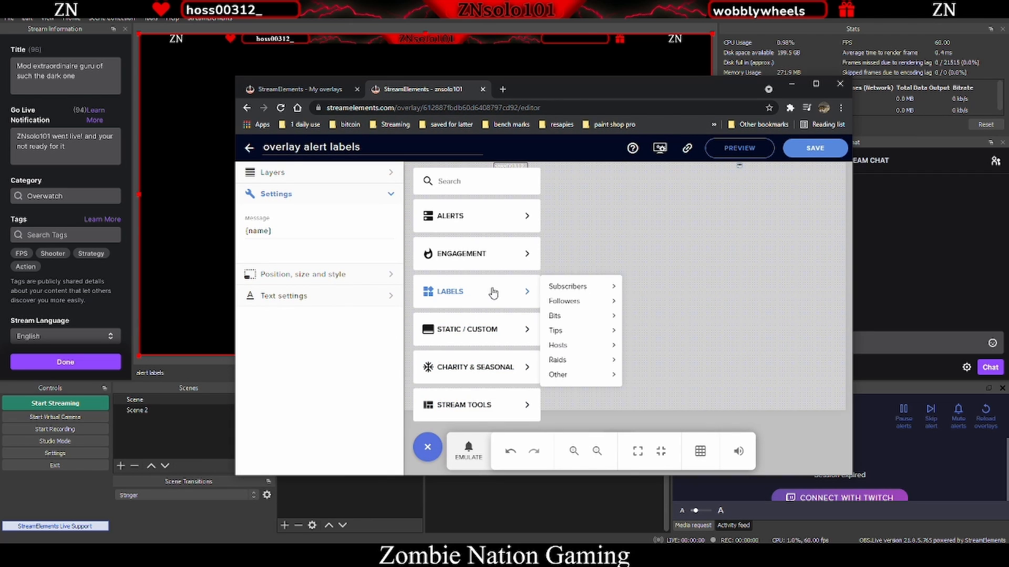
mouse_move(609, 290)
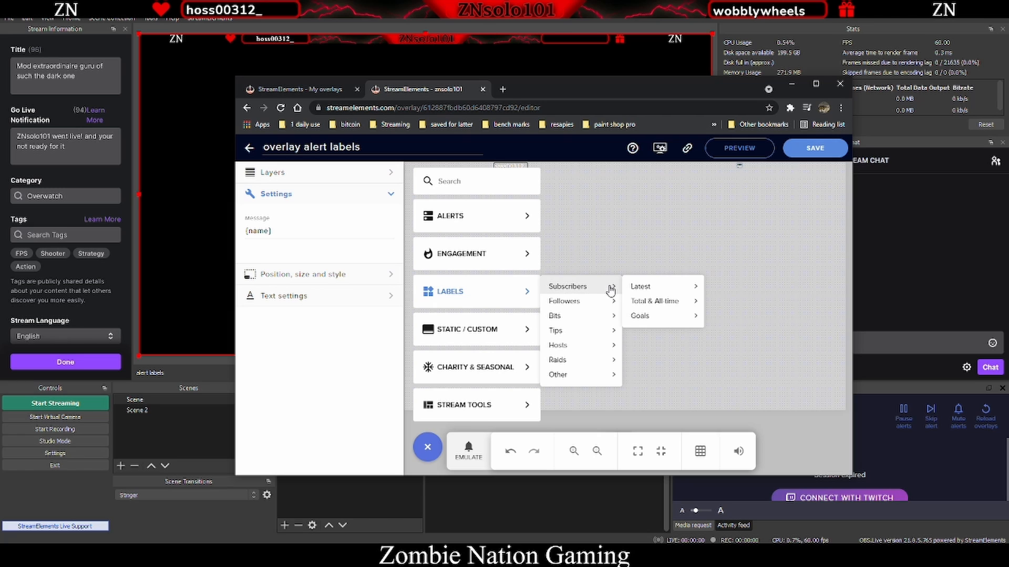
mouse_move(586, 317)
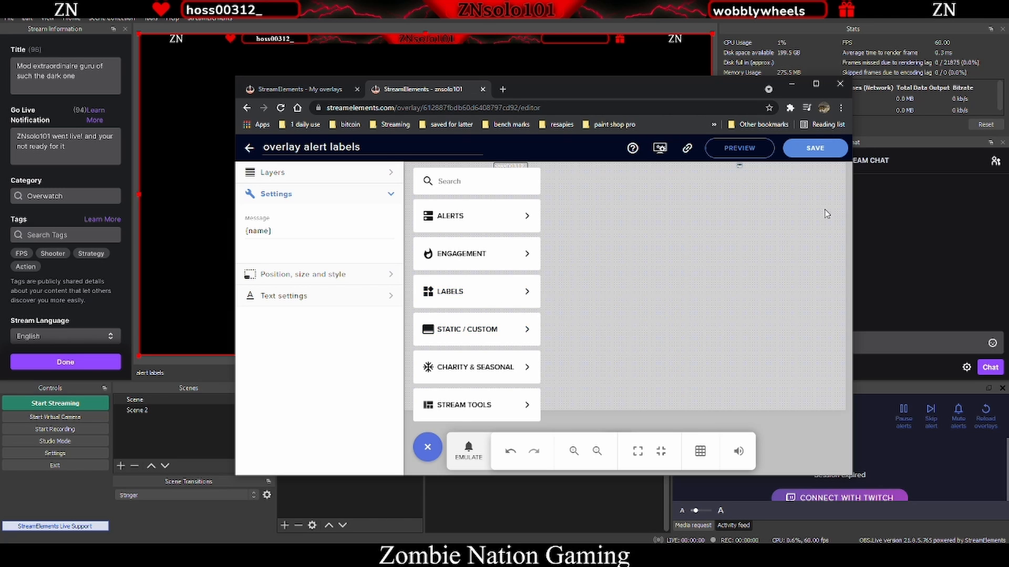
mouse_move(586, 351)
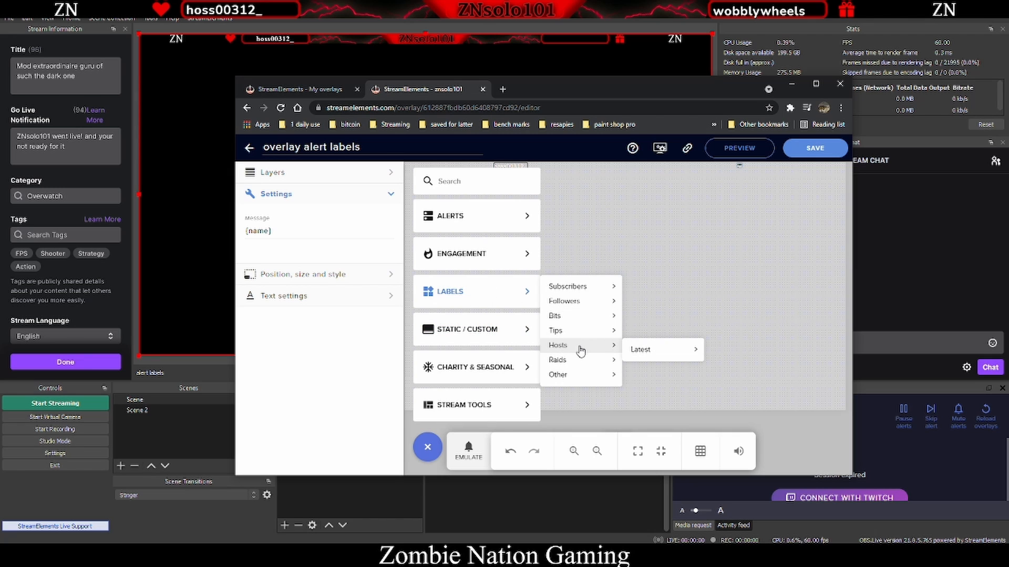
mouse_move(666, 351)
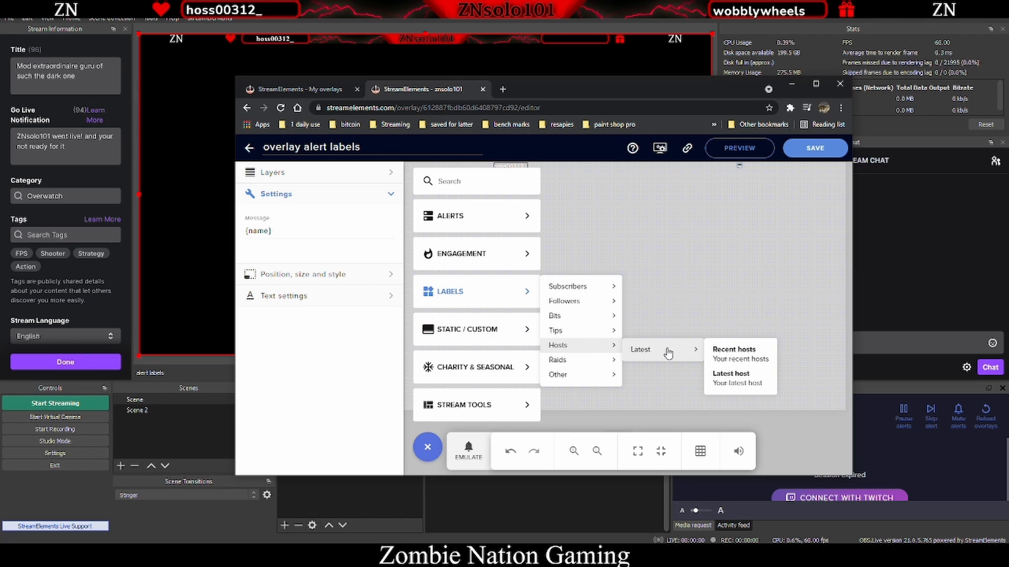
left_click(736, 355)
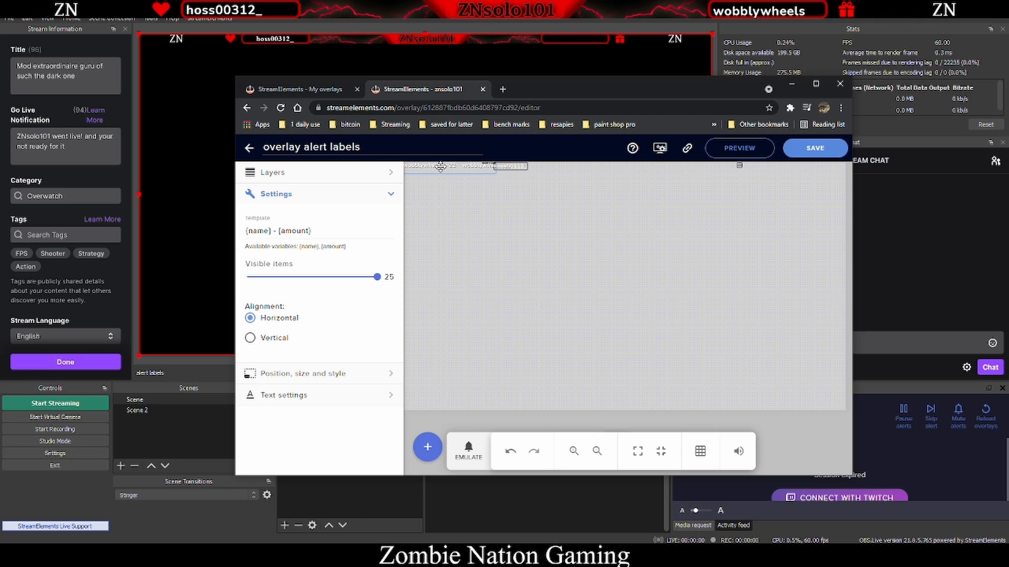
left_click_drag(444, 167, 451, 403)
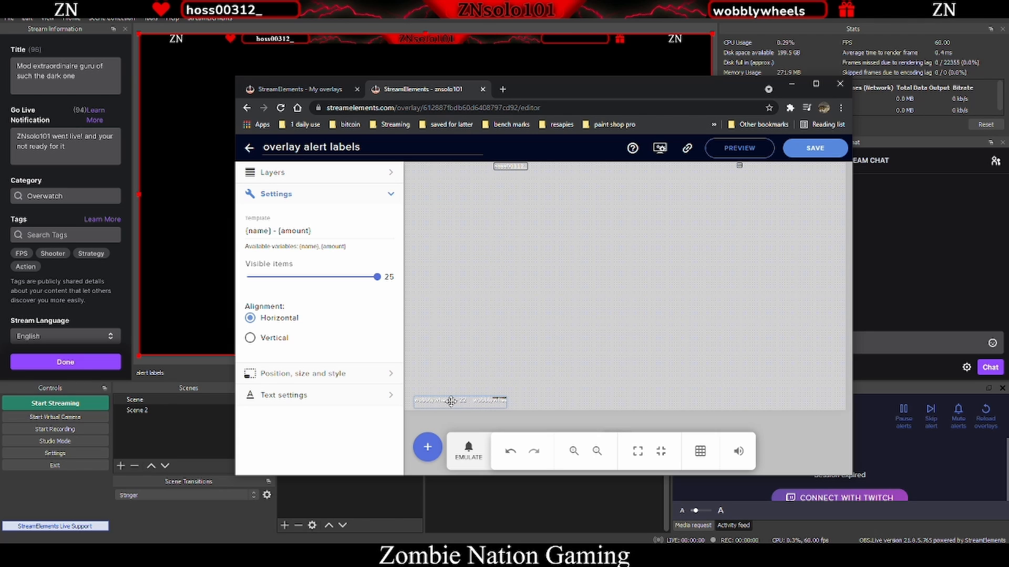
left_click(815, 148)
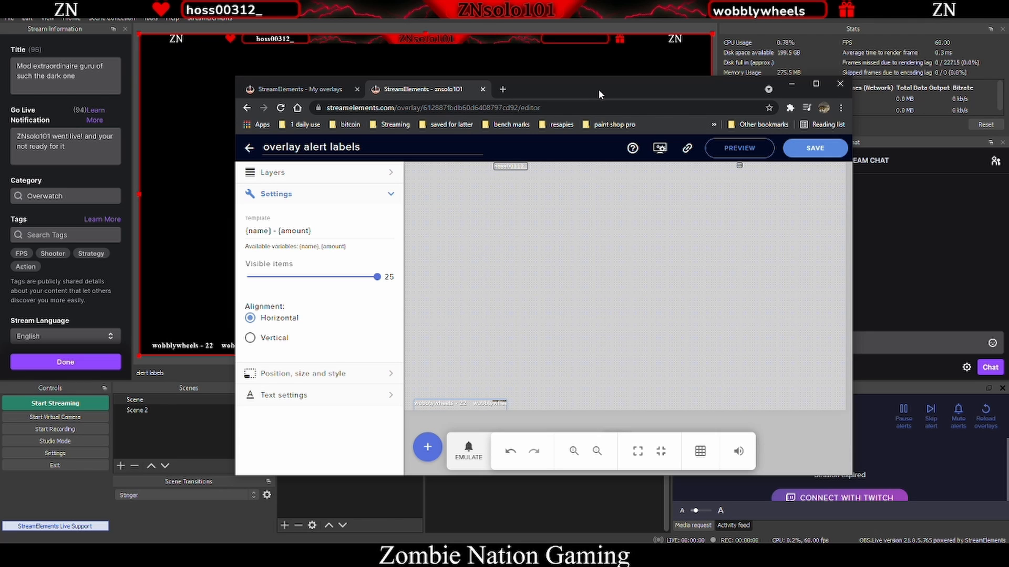
- Add a Latest raid label widget, place it at the bottom-right corner of the overlay, and save
left_click_drag(598, 89, 584, 58)
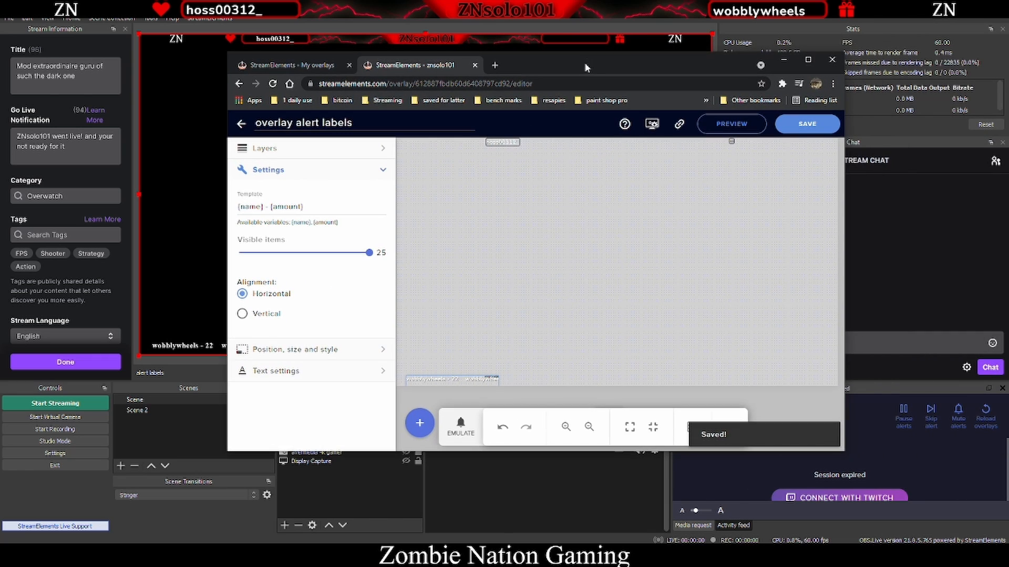
left_click(420, 421)
mouse_move(506, 283)
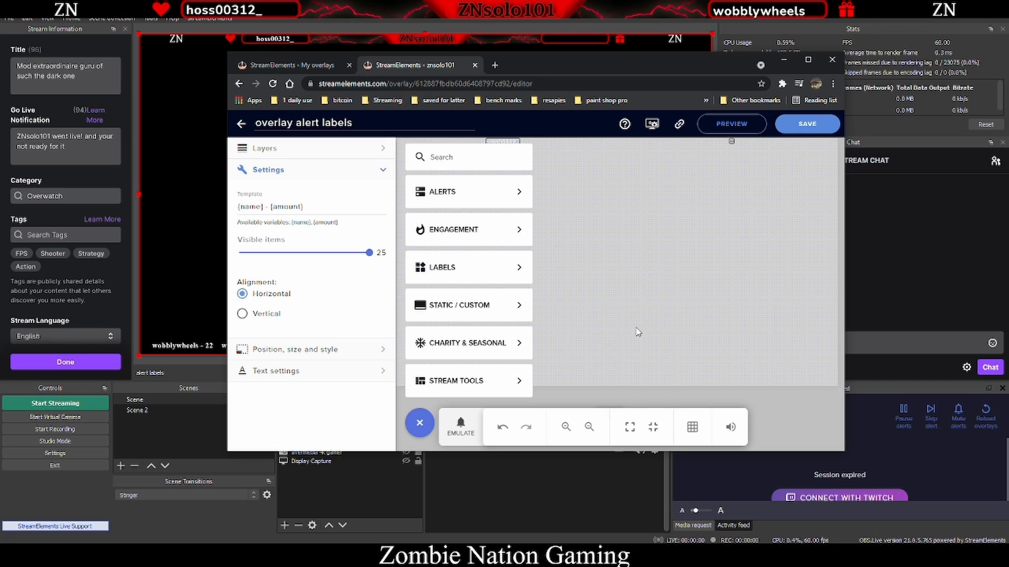
mouse_move(552, 336)
mouse_move(654, 341)
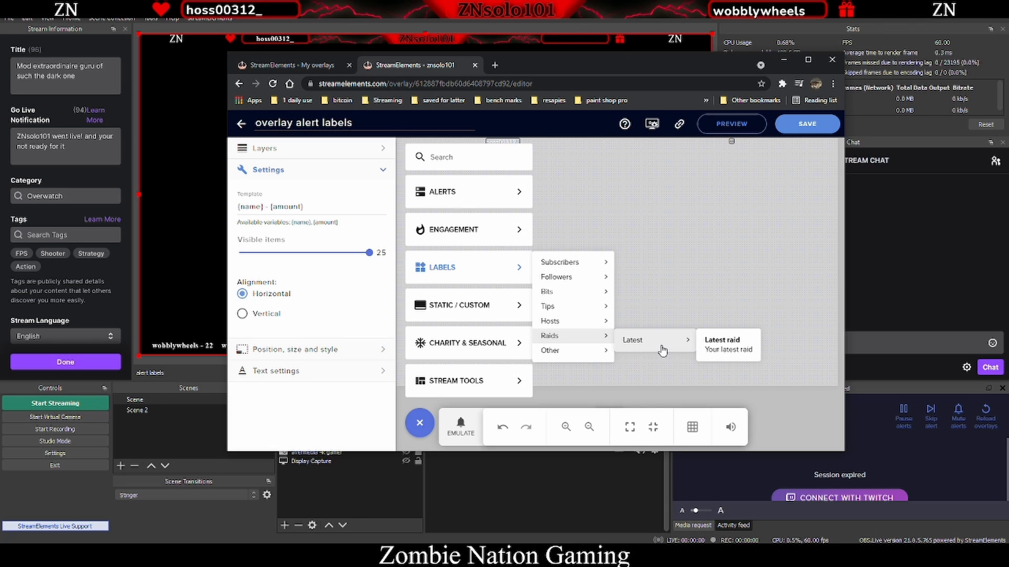
left_click(723, 344)
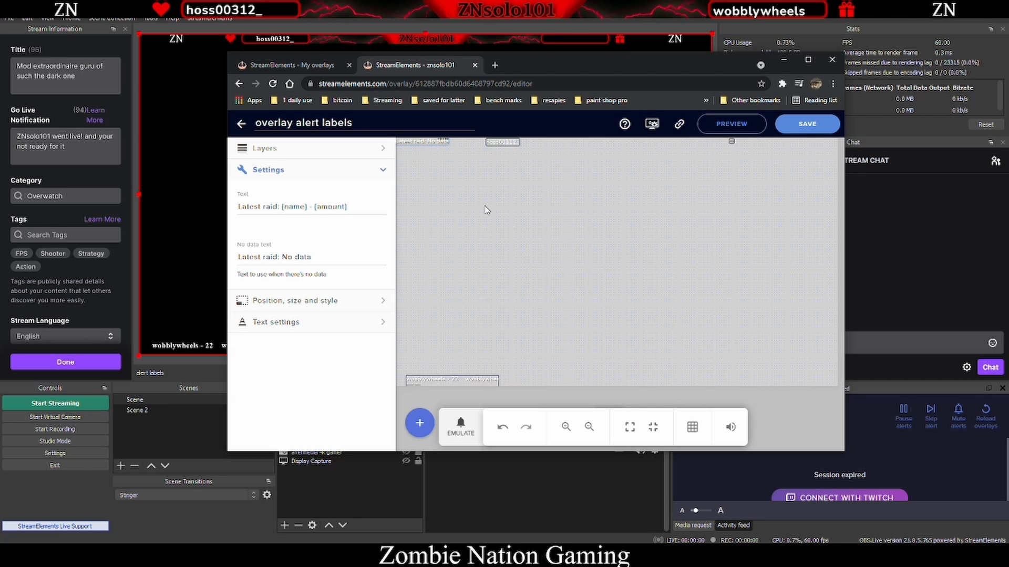
left_click_drag(416, 140, 741, 378)
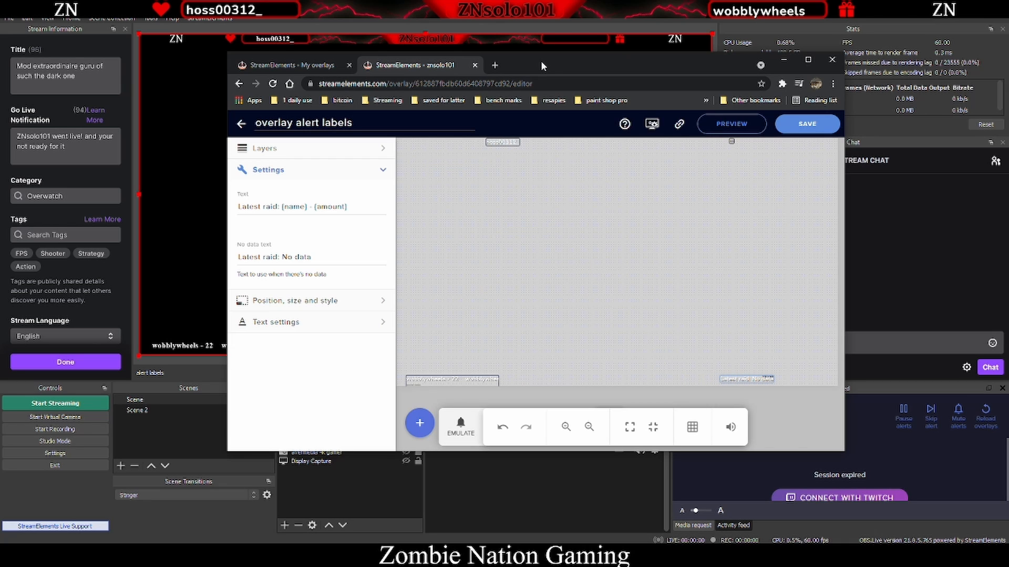
left_click(809, 125)
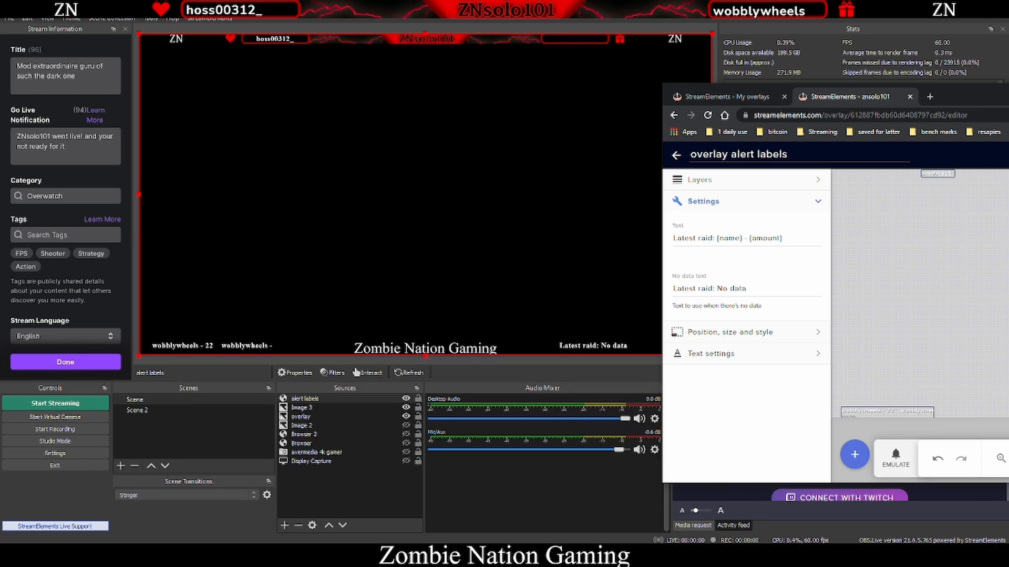
- Add a Recent followers label widget to the overlay
mouse_move(1008, 96)
left_mouse_down()
mouse_move(613, 62)
mouse_move(867, 112)
mouse_move(1008, 110)
left_mouse_up()
left_click_drag(820, 103, 924, 142)
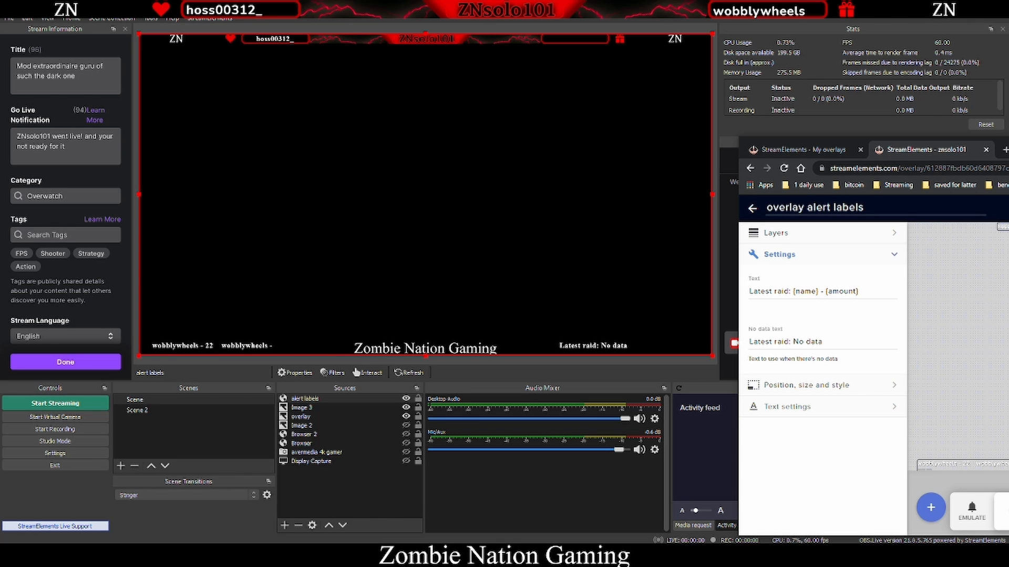
left_click_drag(1008, 148, 678, 78)
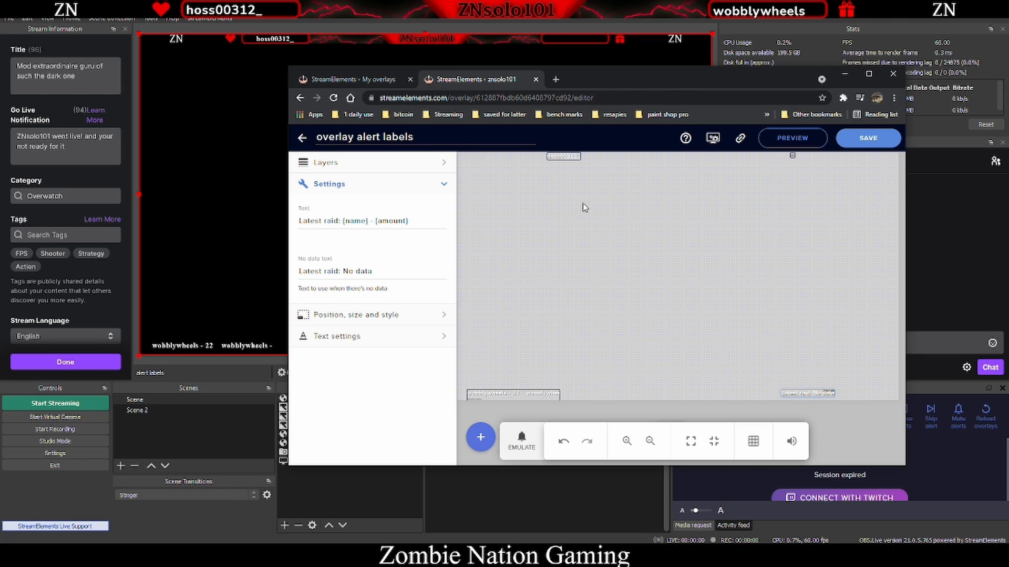
left_click(480, 437)
mouse_move(524, 293)
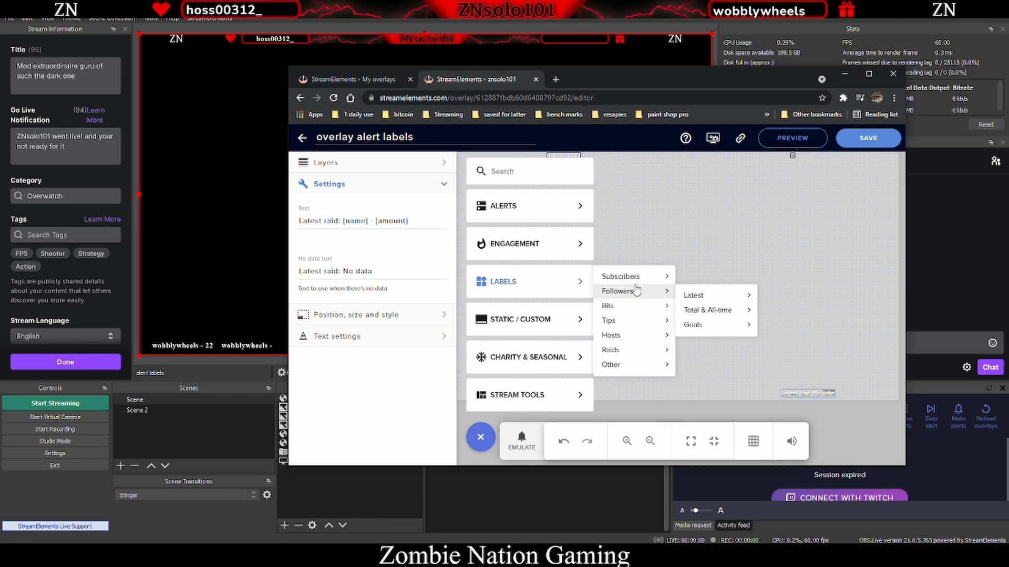
mouse_move(732, 299)
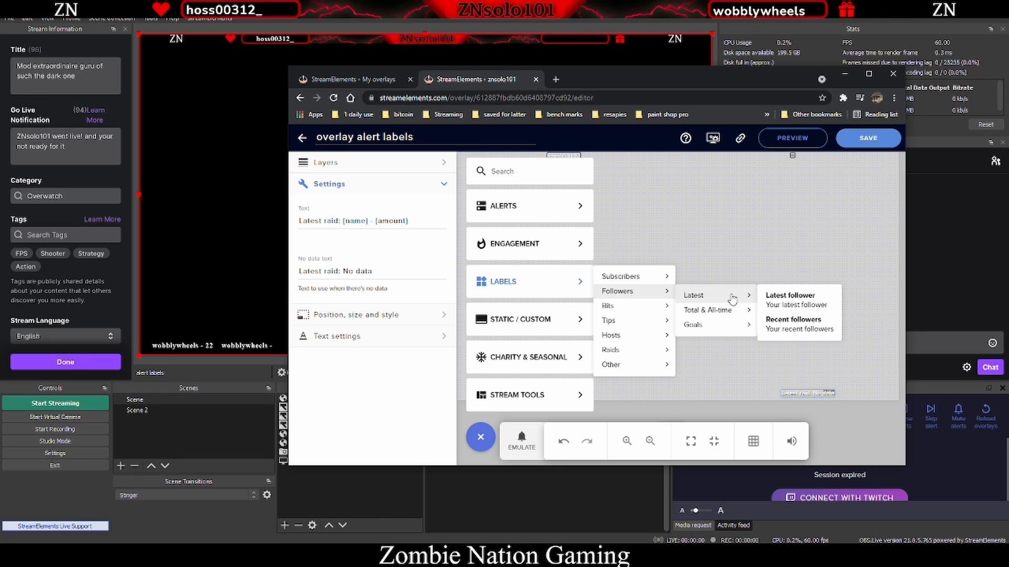
left_click(783, 326)
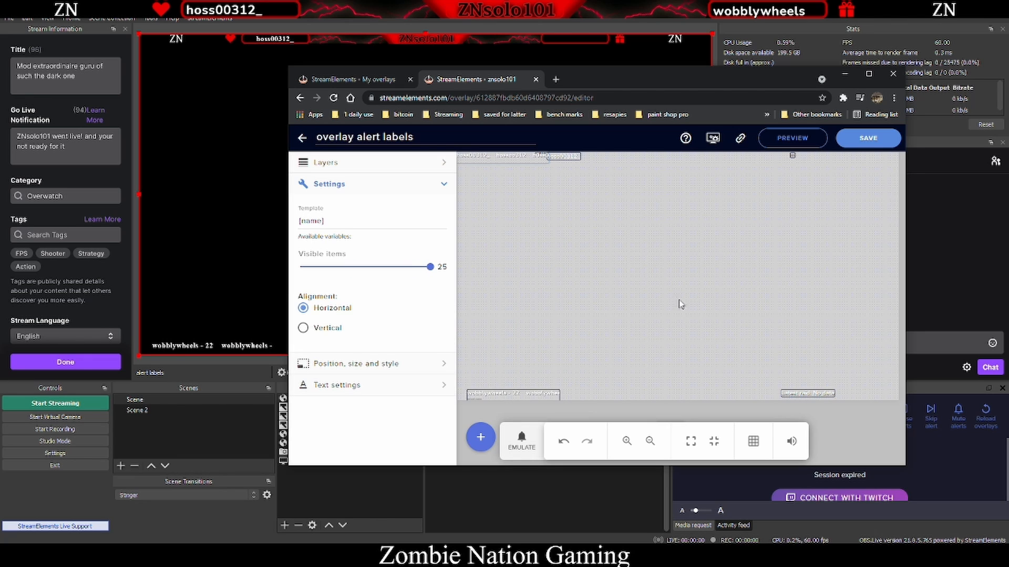
- Move the Recent followers label to the upper-left area of the overlay
left_click_drag(492, 159, 547, 261)
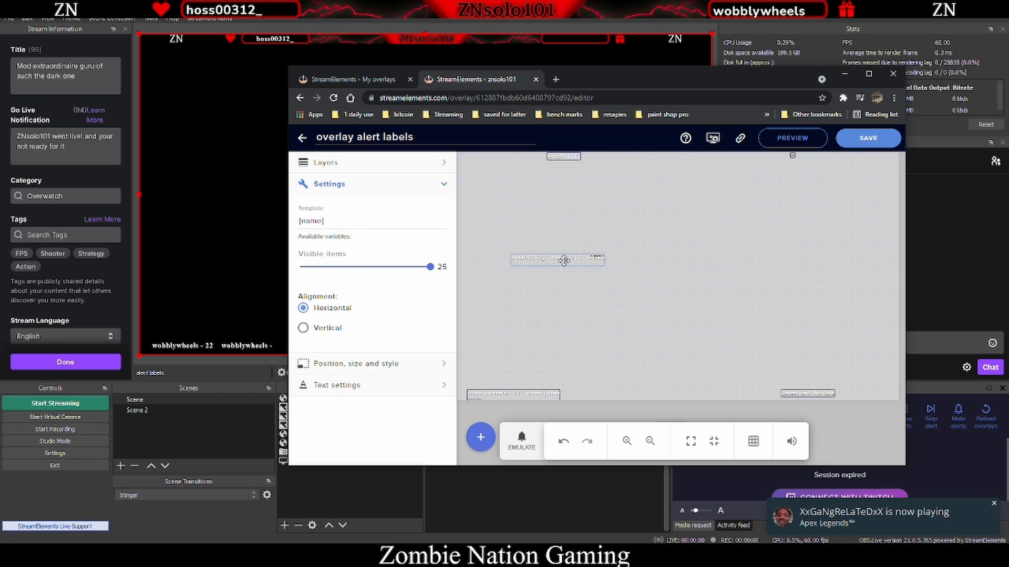
left_click_drag(564, 261, 609, 215)
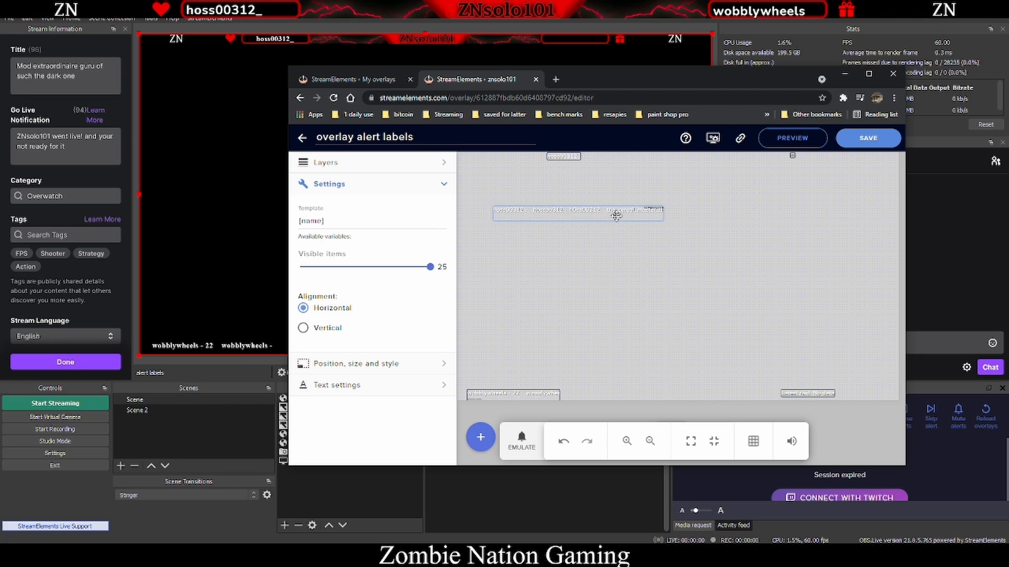
- Add a Follower goal label widget, place it at the bottom centre of the overlay, and save
left_click(481, 438)
mouse_move(550, 284)
mouse_move(627, 290)
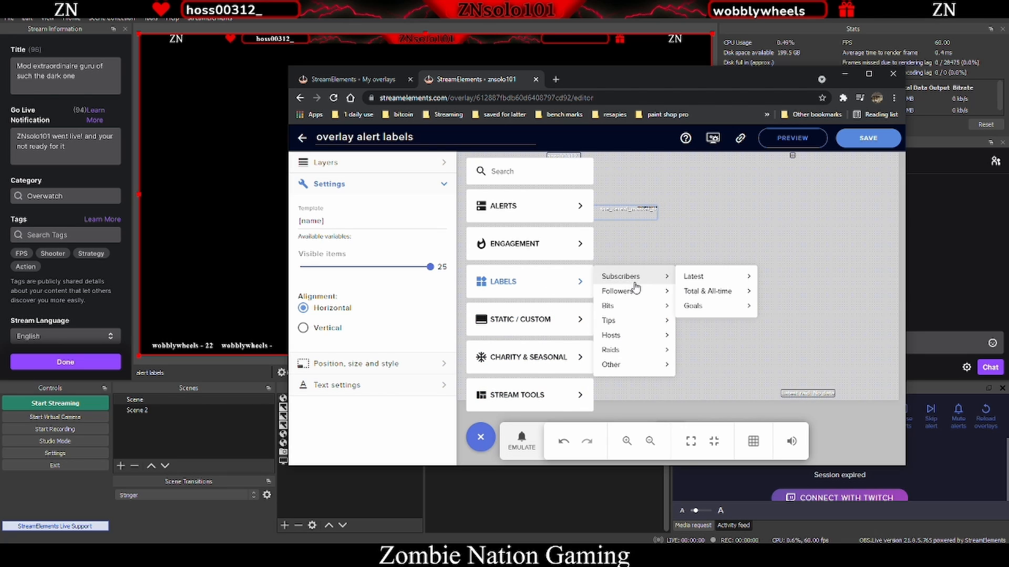
mouse_move(710, 310)
mouse_move(725, 327)
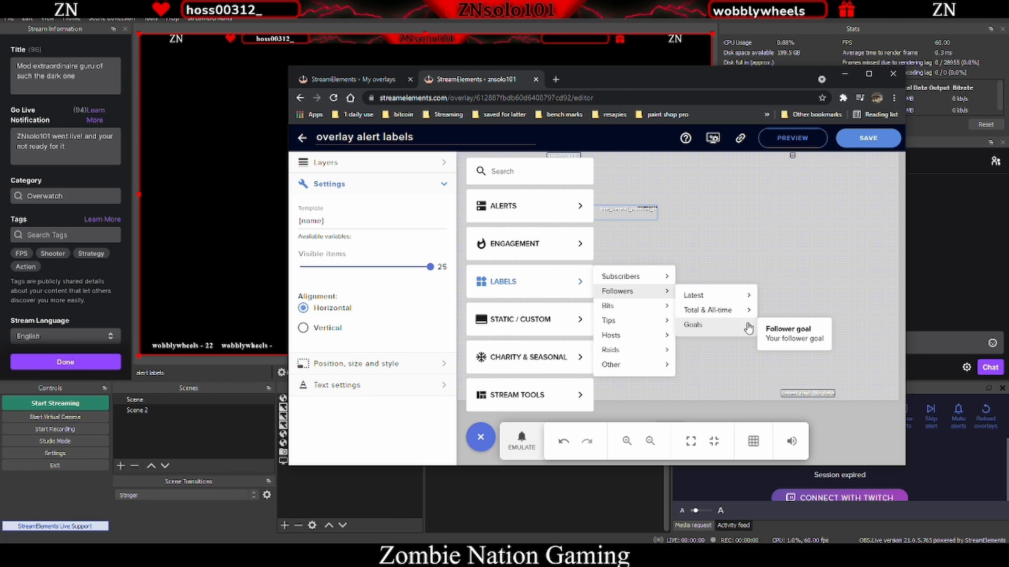
left_click(805, 329)
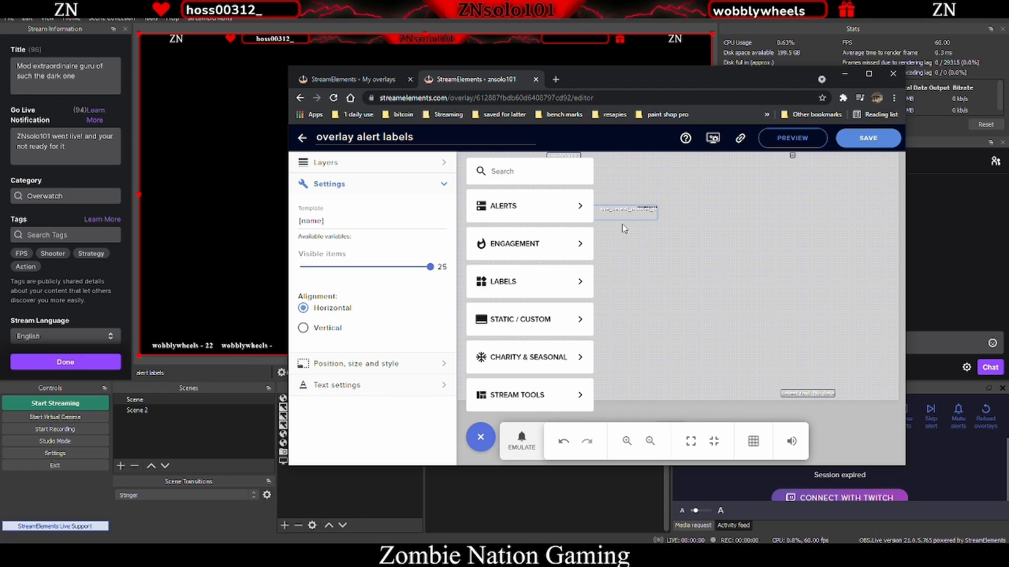
mouse_move(559, 281)
mouse_move(664, 291)
mouse_move(742, 302)
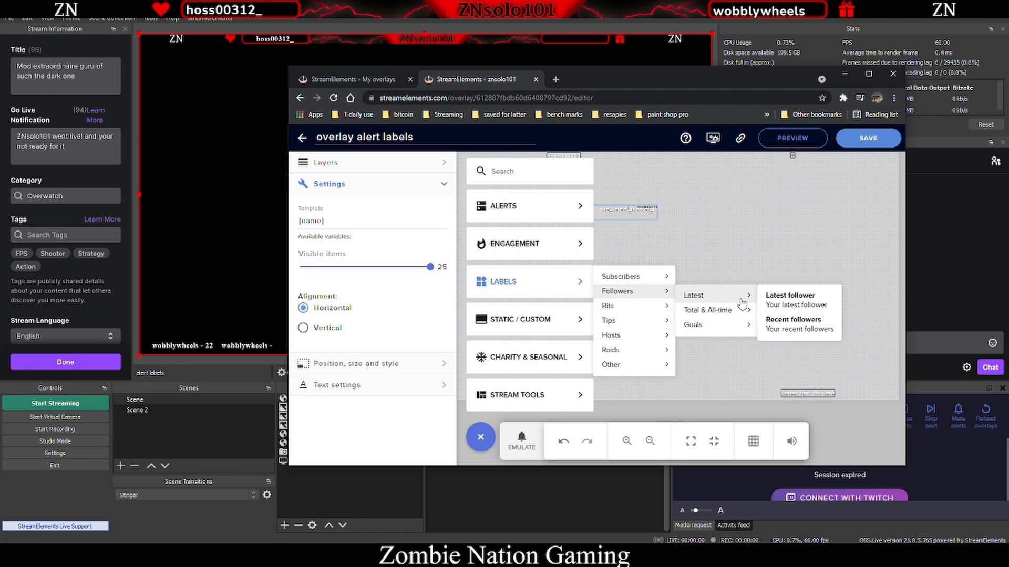
mouse_move(743, 322)
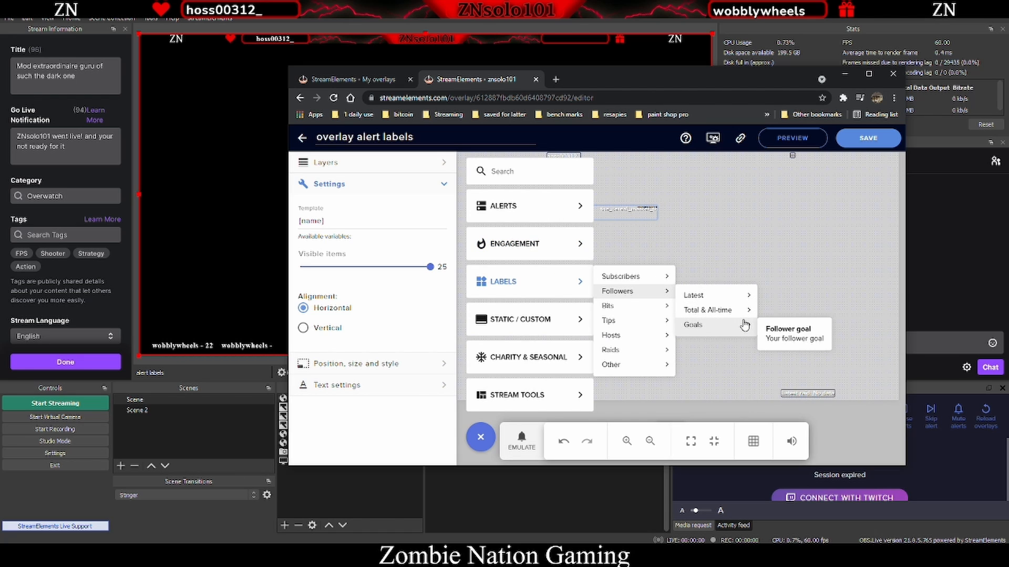
left_click(794, 331)
left_click_drag(515, 163, 598, 291)
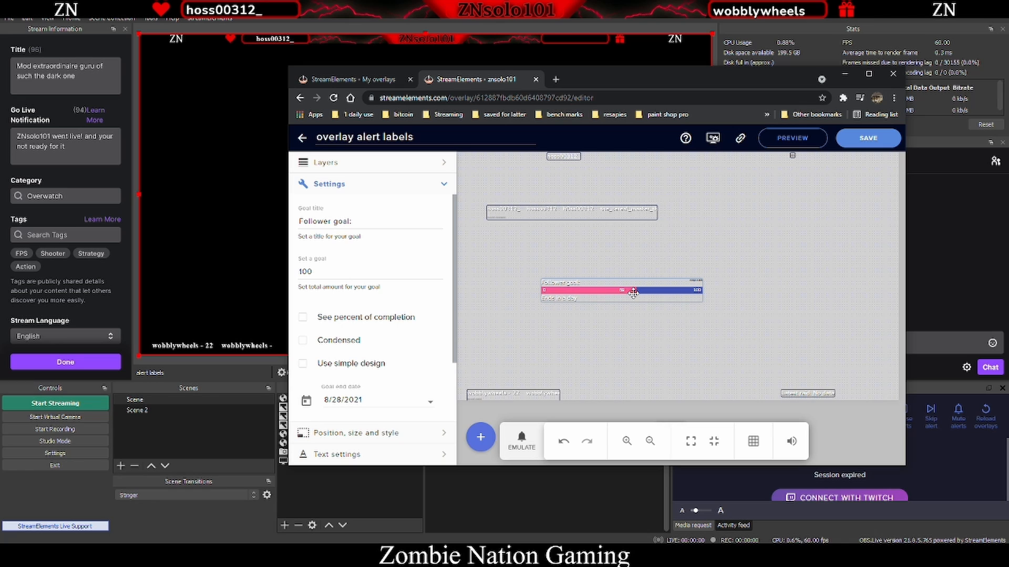
left_click_drag(654, 290, 690, 385)
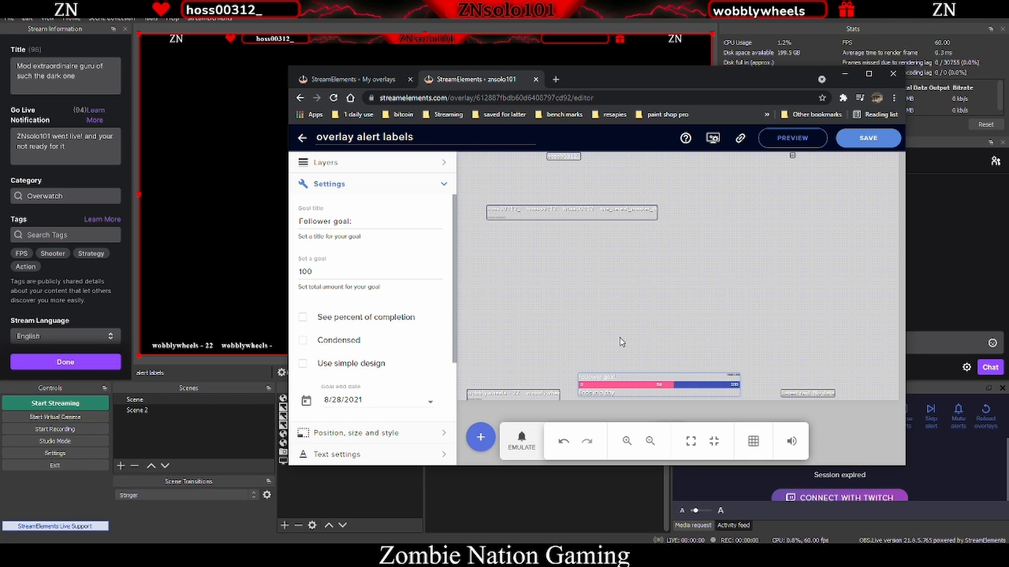
left_click(872, 144)
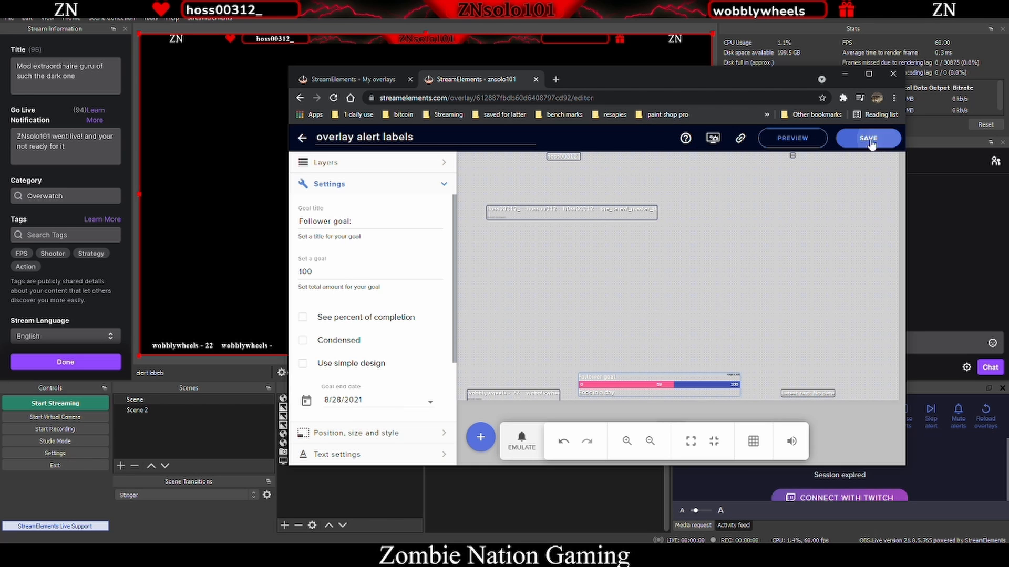
- Set the Recent followers label to 4 visible items and narrow its box
mouse_move(692, 76)
left_mouse_down()
mouse_move(1008, 158)
mouse_move(1008, 127)
mouse_move(698, 70)
left_mouse_up()
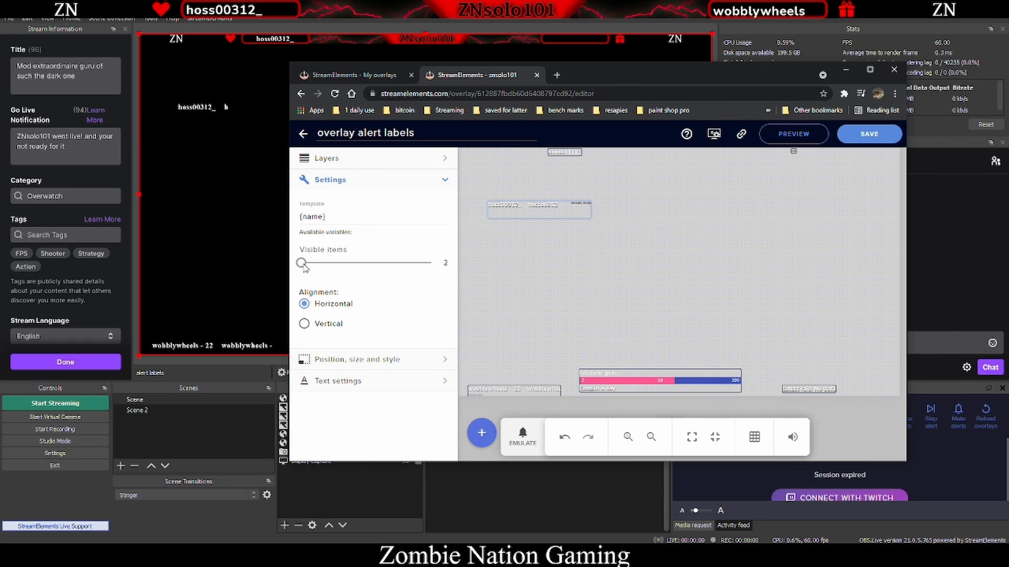
left_click_drag(303, 266, 315, 270)
left_click_drag(592, 220, 533, 208)
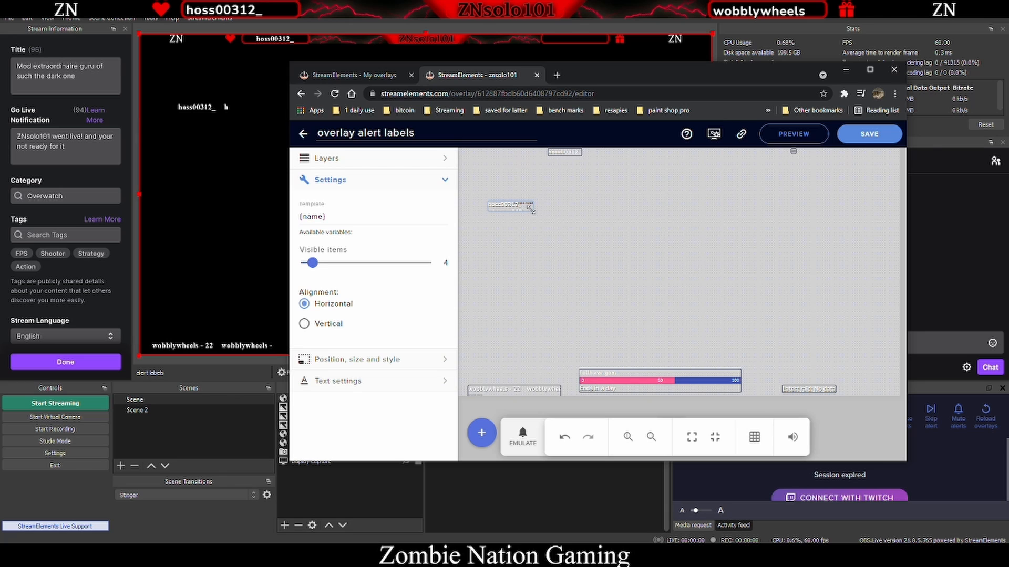
- Turn on text scrolling in the Recent followers label's text settings and save the overlay
left_click(405, 382)
scroll(419, 368, "down", 6)
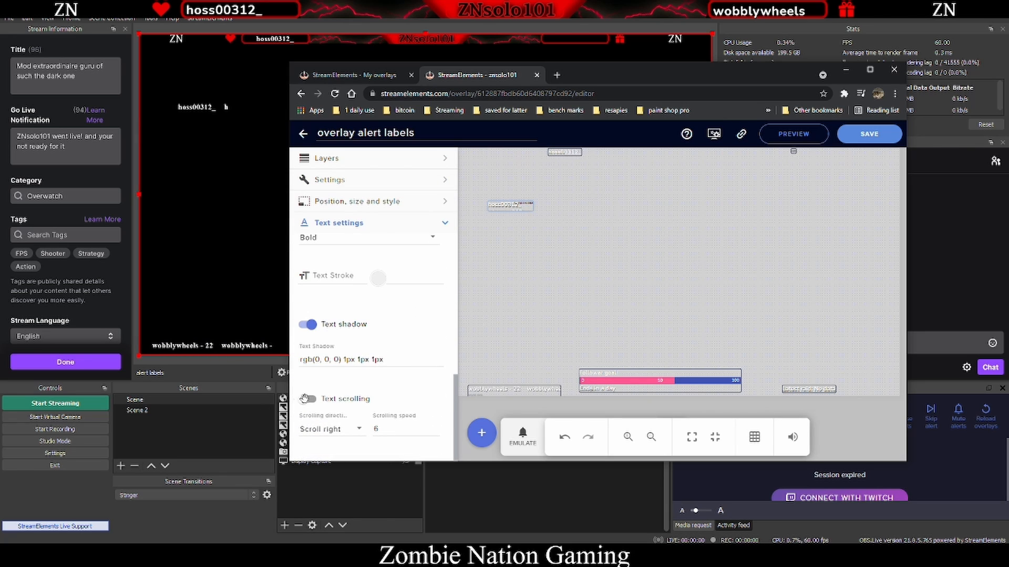
left_click(316, 400)
left_click(308, 400)
left_click(309, 399)
left_click(860, 141)
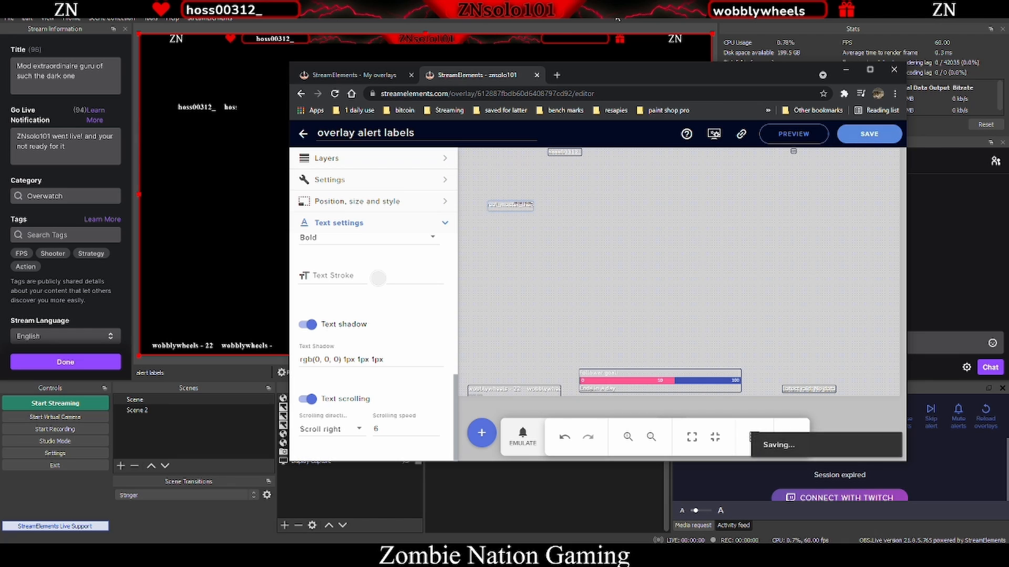
- Move the browser window aside to check the labels in the OBS preview, then bring it back
left_click(846, 70)
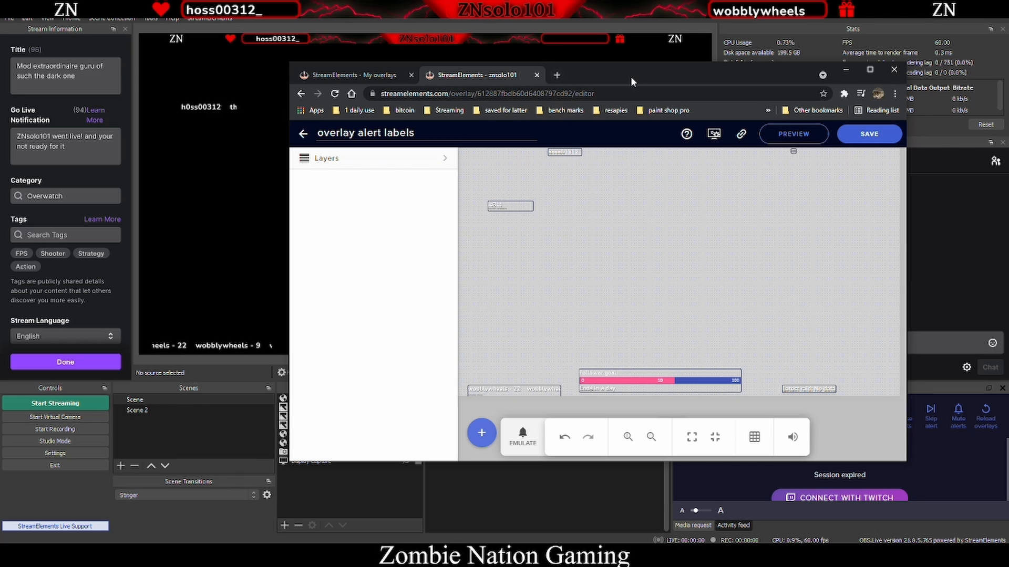
left_click_drag(630, 81, 909, 75)
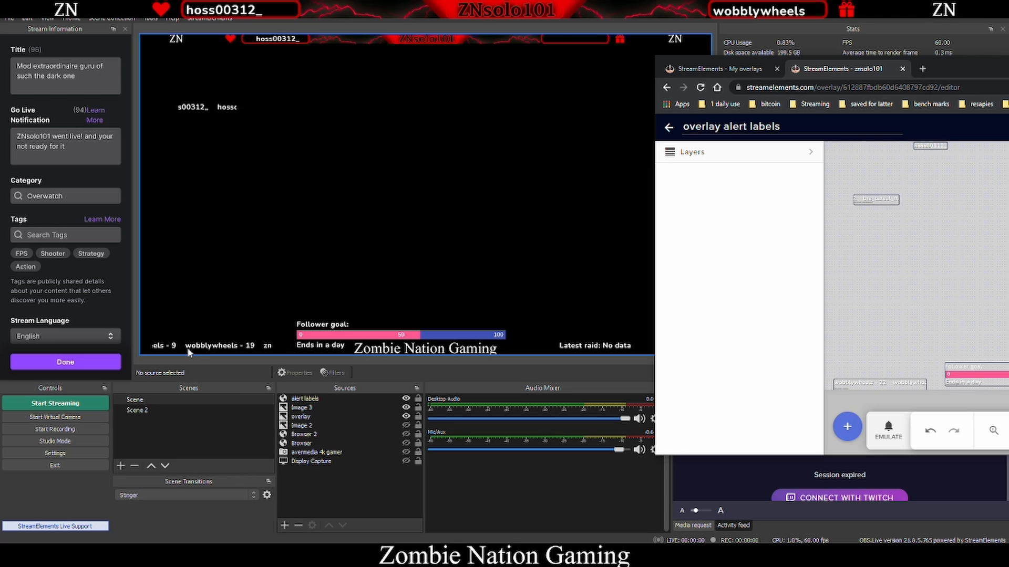
left_click_drag(973, 69, 962, 103)
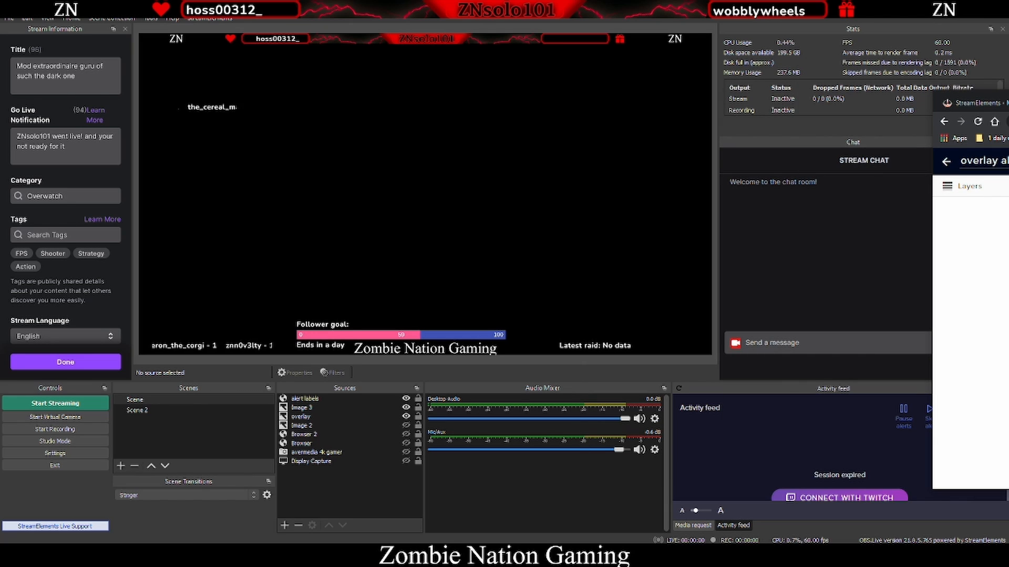
left_click_drag(1003, 103, 536, 63)
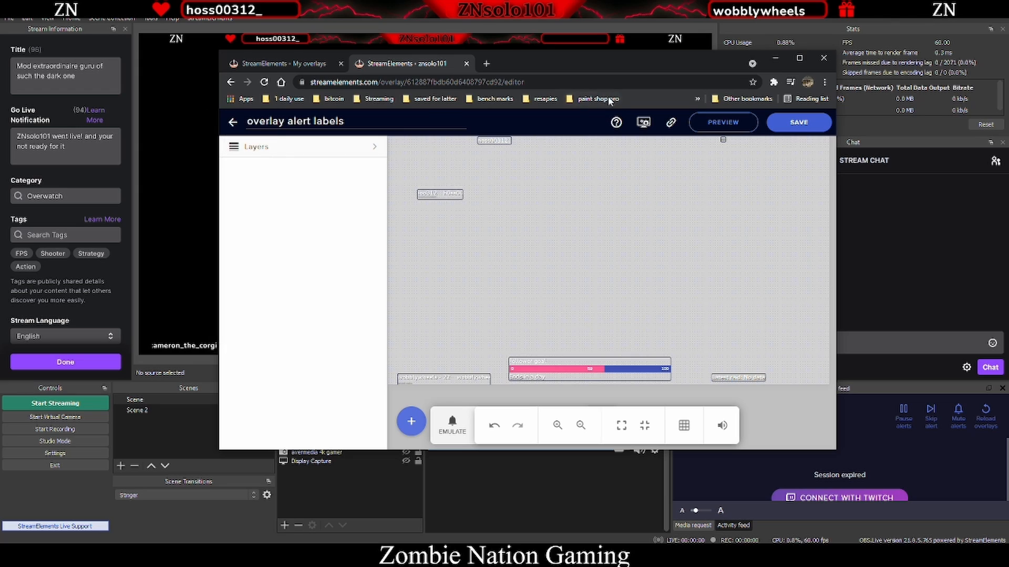
left_click_drag(621, 64, 691, 75)
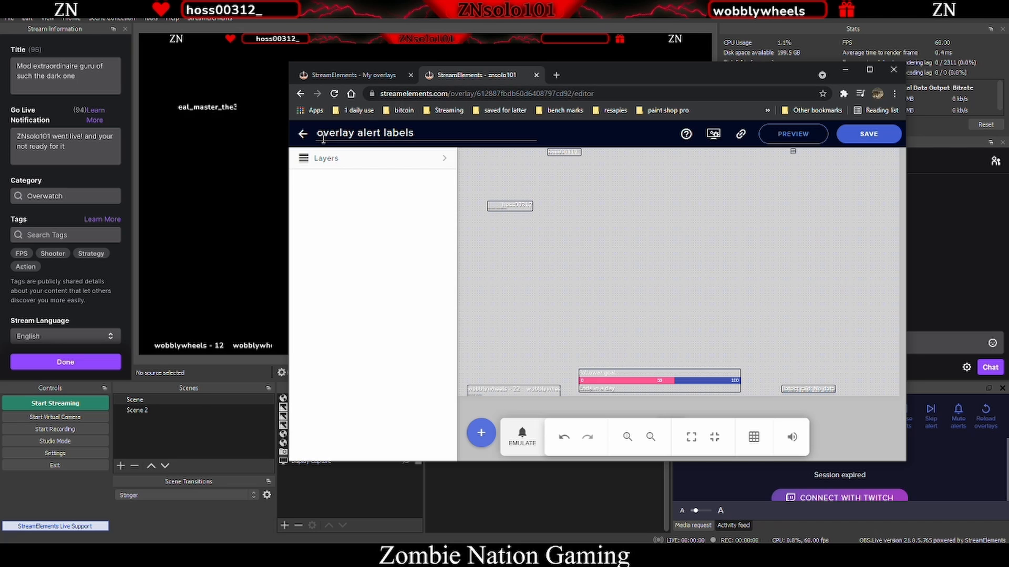
- Create a new 1080p overlay and add an Image widget to it
left_click(303, 136)
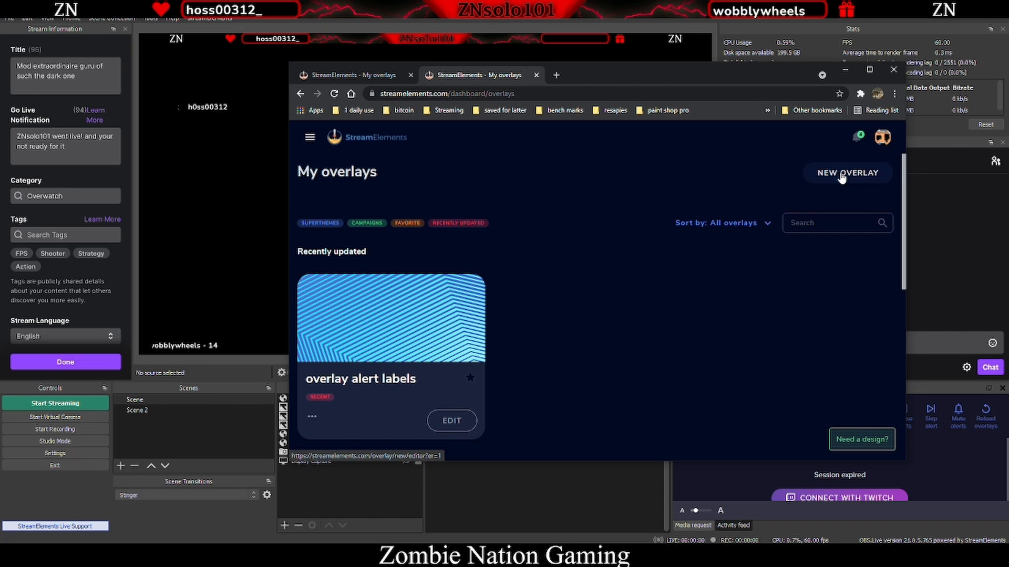
left_click(842, 176)
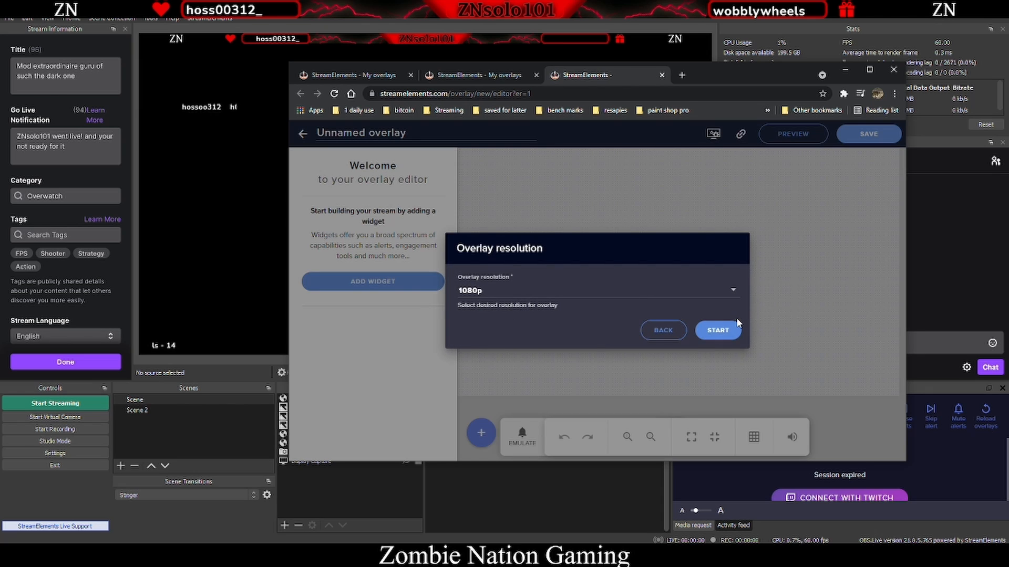
left_click(718, 330)
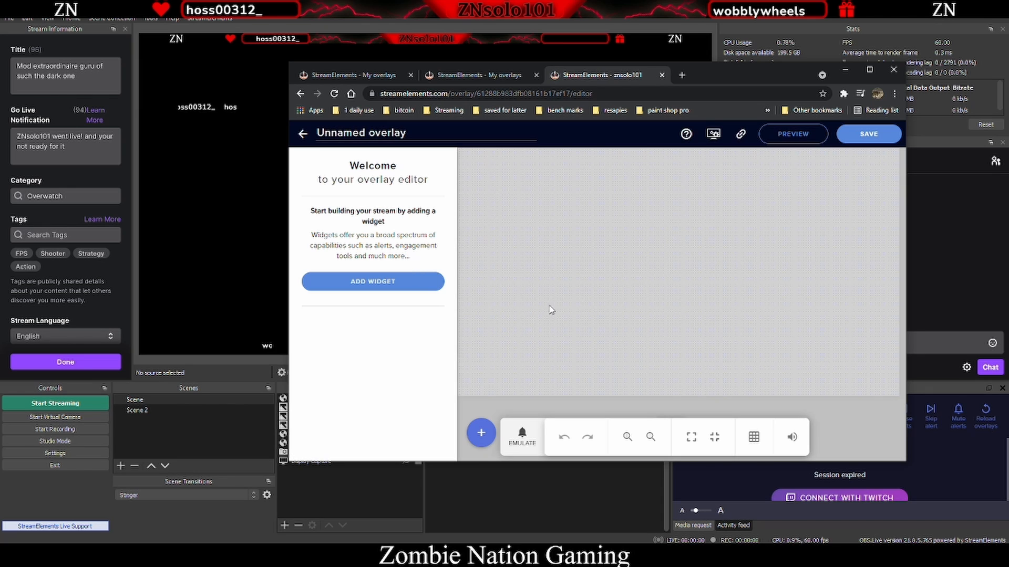
left_click(481, 433)
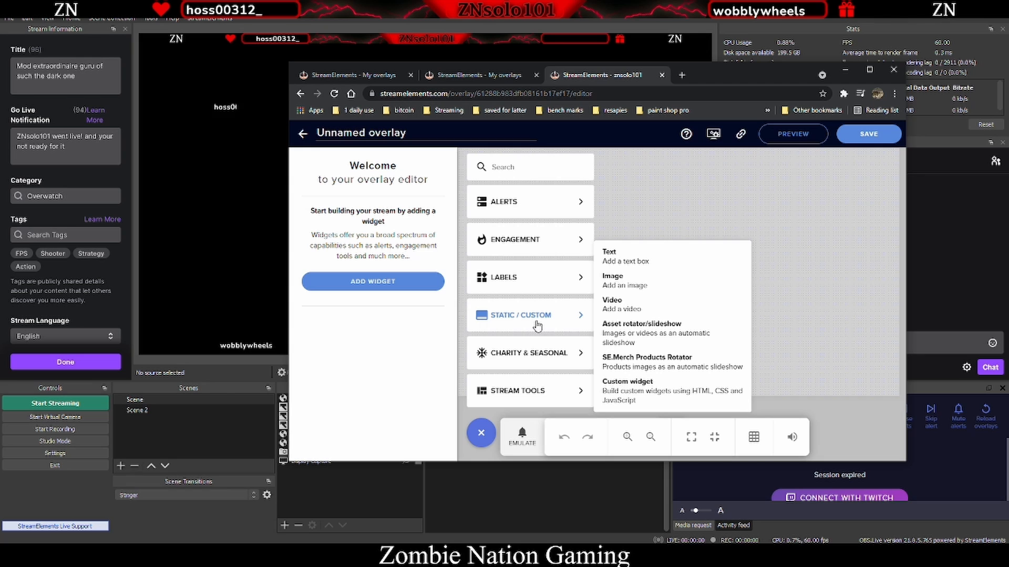
left_click(646, 284)
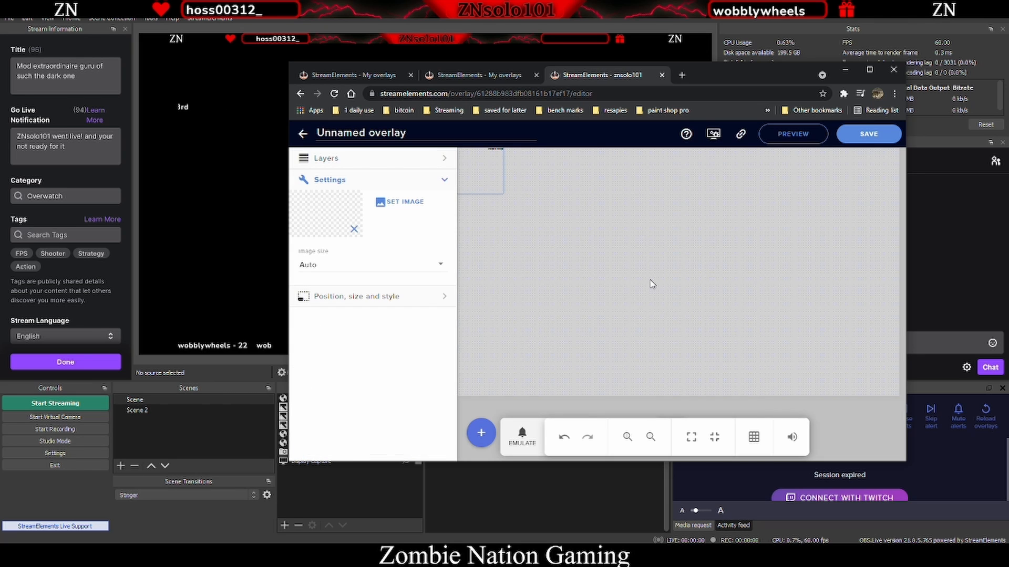
- Upload a new banner image file to the overlay's image library
left_click(411, 201)
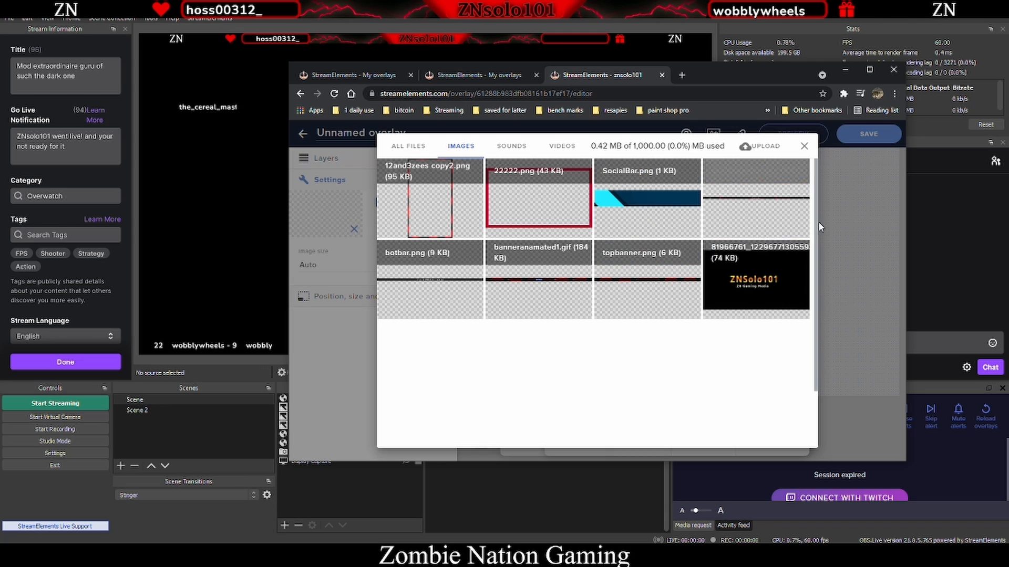
mouse_move(729, 241)
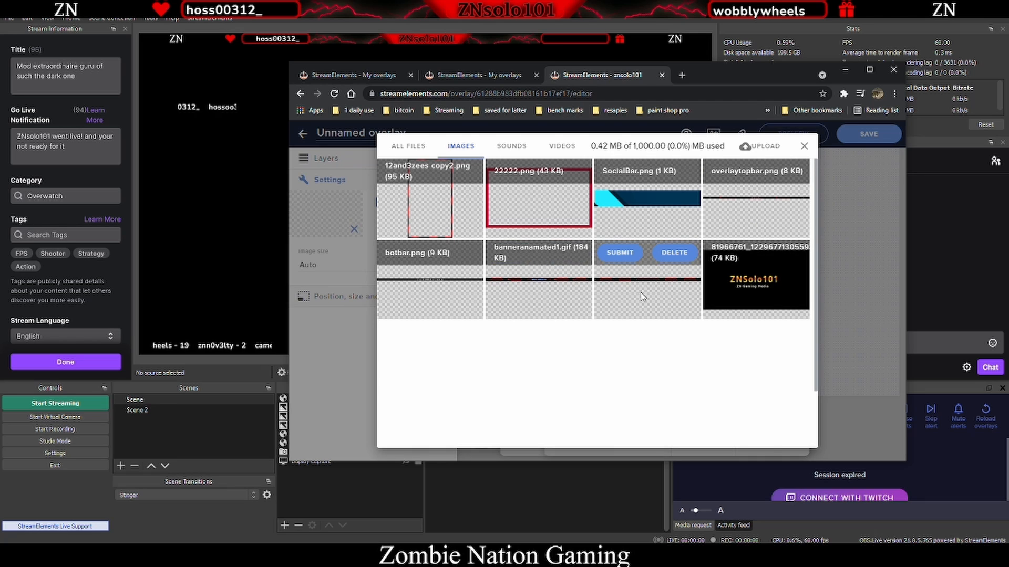
mouse_move(400, 178)
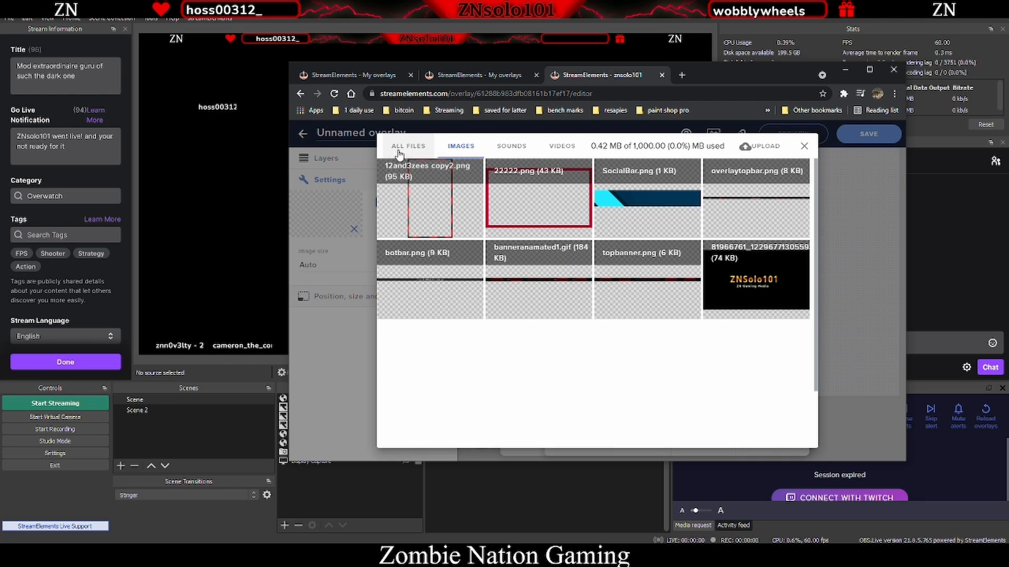
left_click(766, 147)
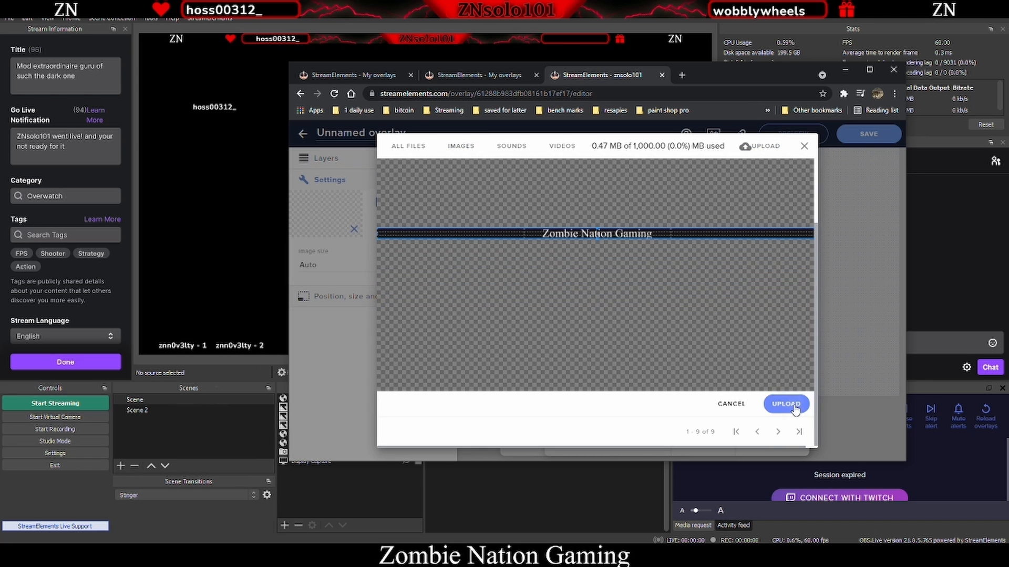
left_click(794, 408)
- Apply the uploaded image to the widget and stretch it to fill the whole canvas
mouse_move(499, 226)
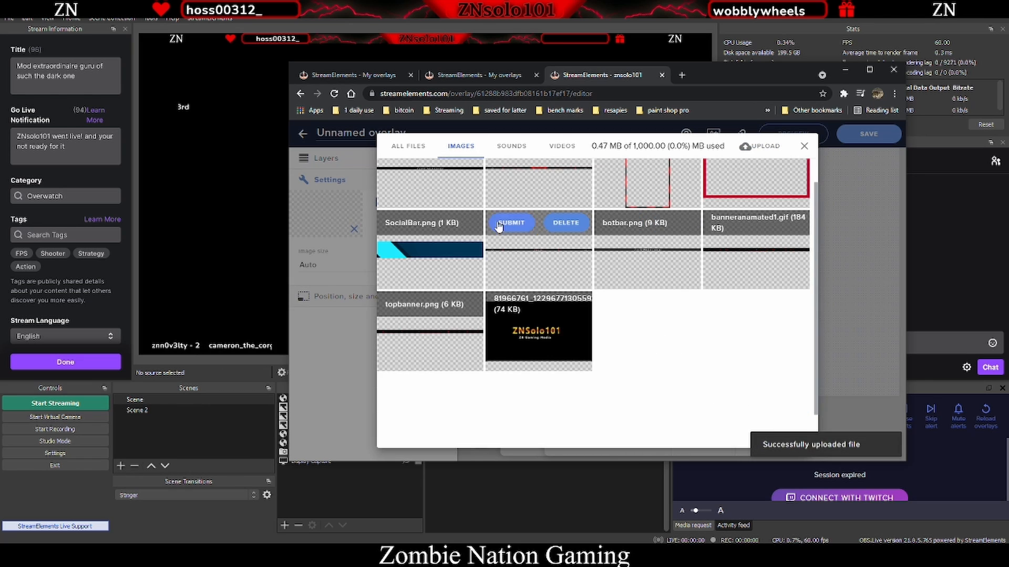
left_click(512, 223)
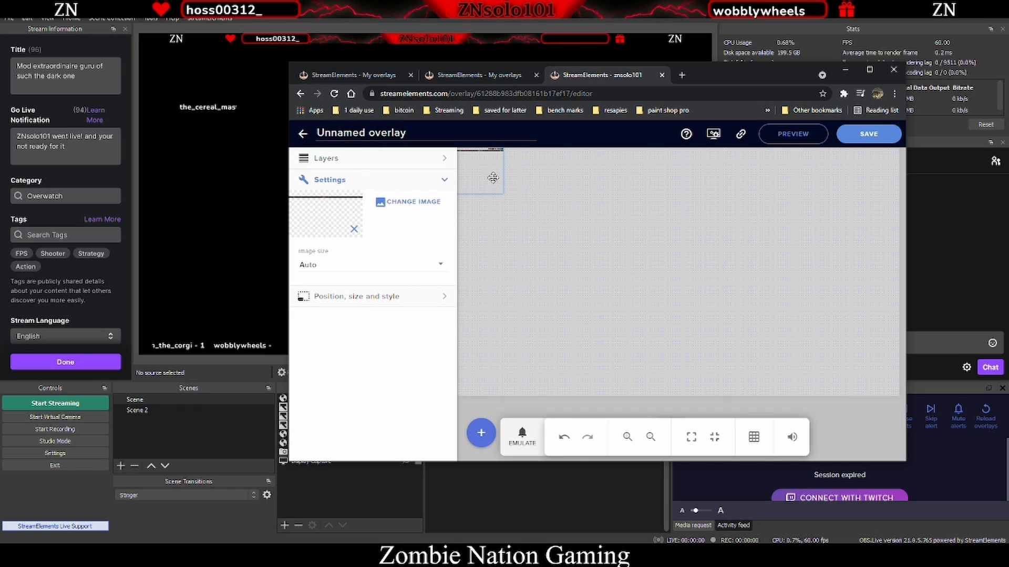
left_click_drag(501, 193, 913, 401)
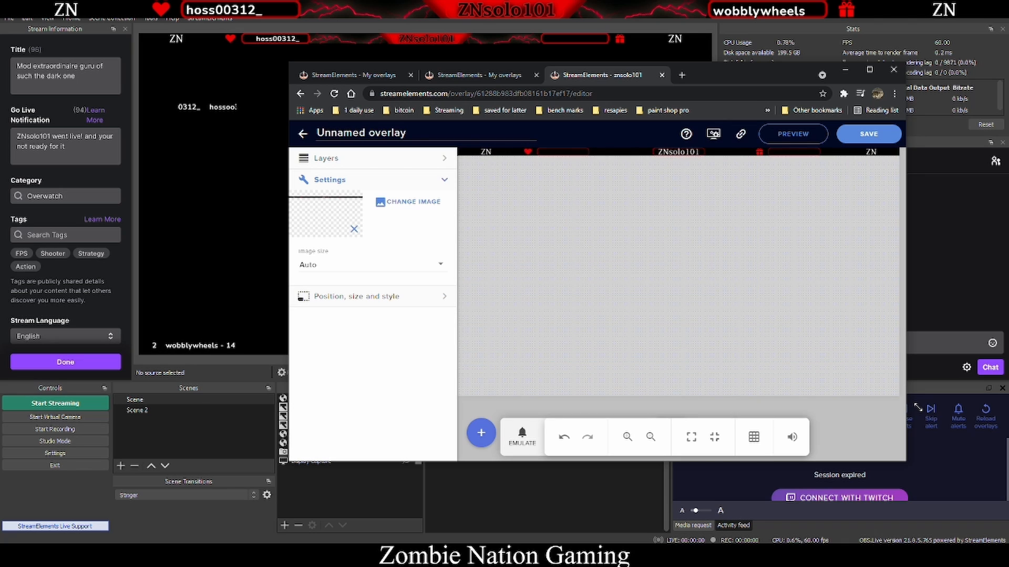
- Change the widget's image to a different top bar graphic from the library
left_click(426, 203)
mouse_move(552, 216)
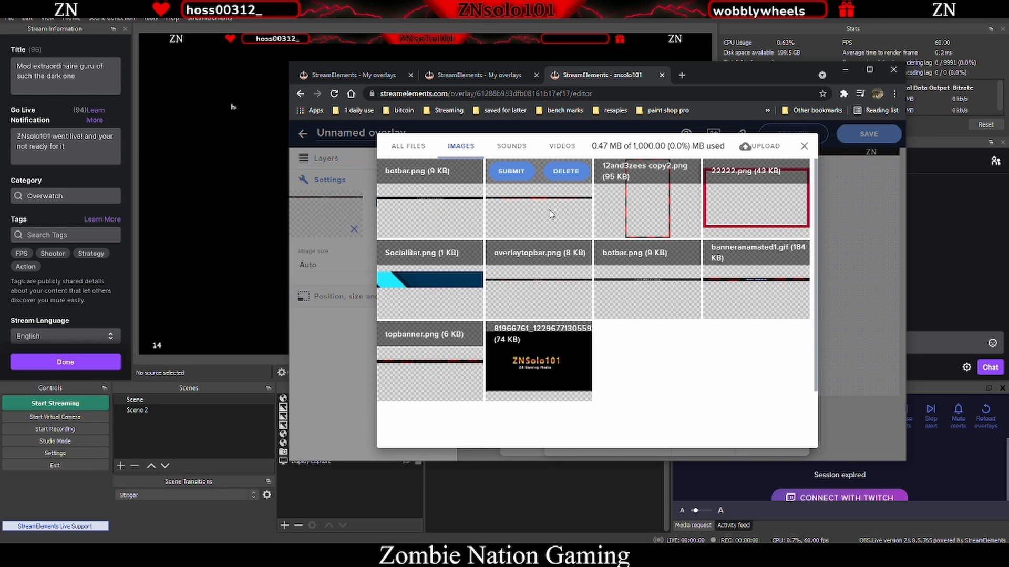
left_click(512, 172)
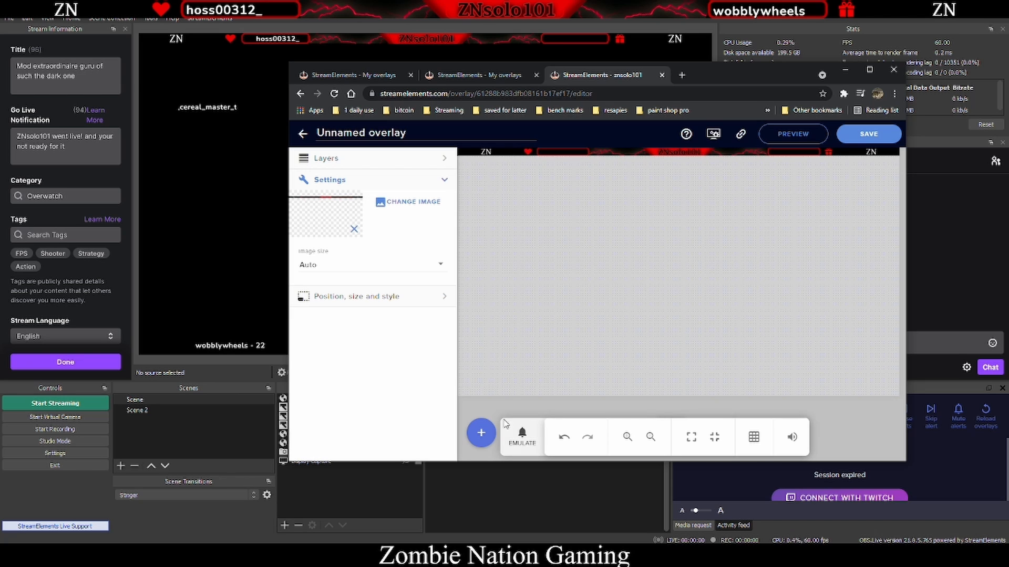
- Add a second Image widget to the new overlay
left_click(479, 434)
mouse_move(552, 315)
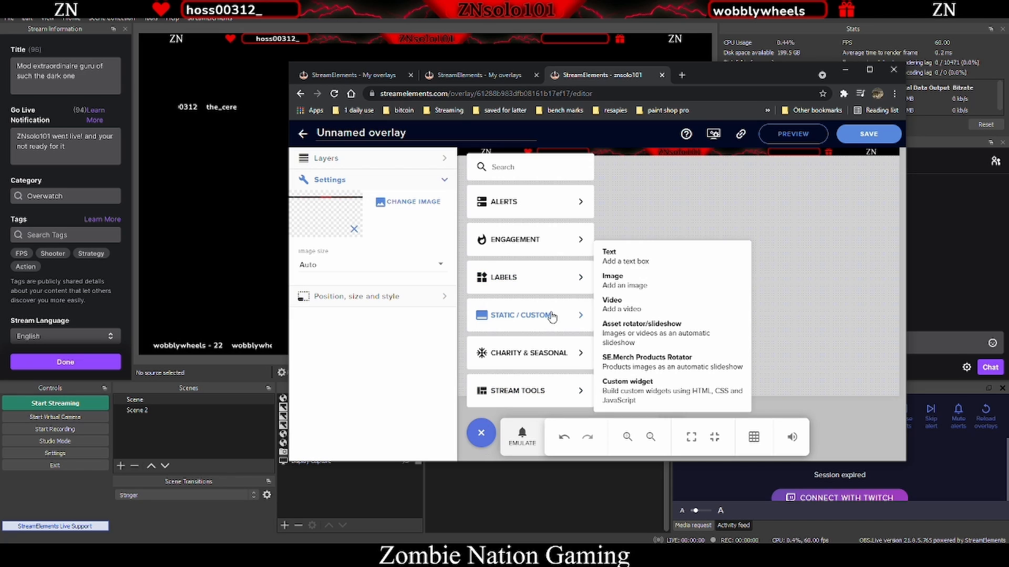
left_click(642, 258)
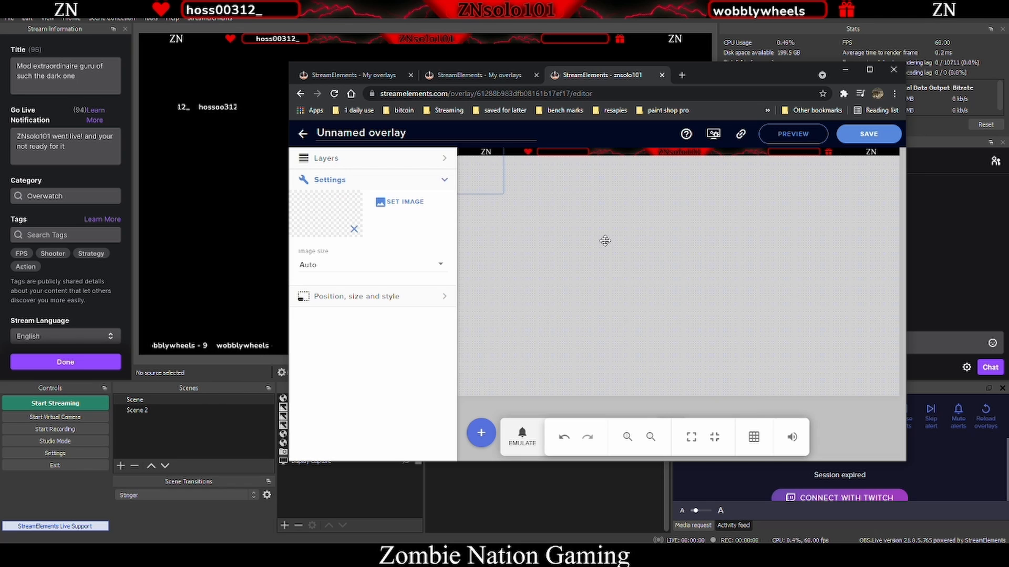
- Set the second Image widget's picture to main overlay topbar 2 fat.png from the image library
left_click(401, 201)
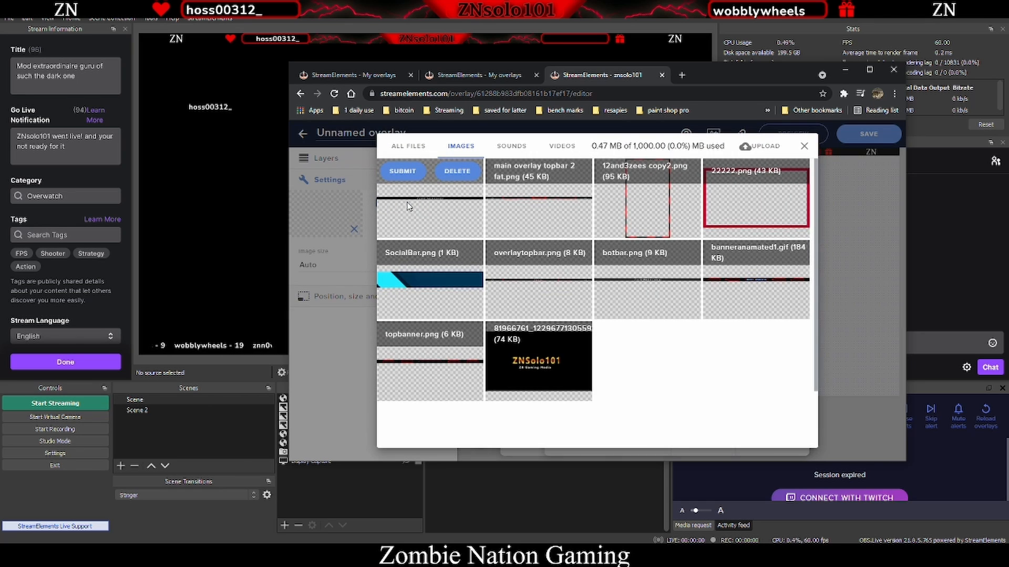
mouse_move(420, 221)
left_click(402, 173)
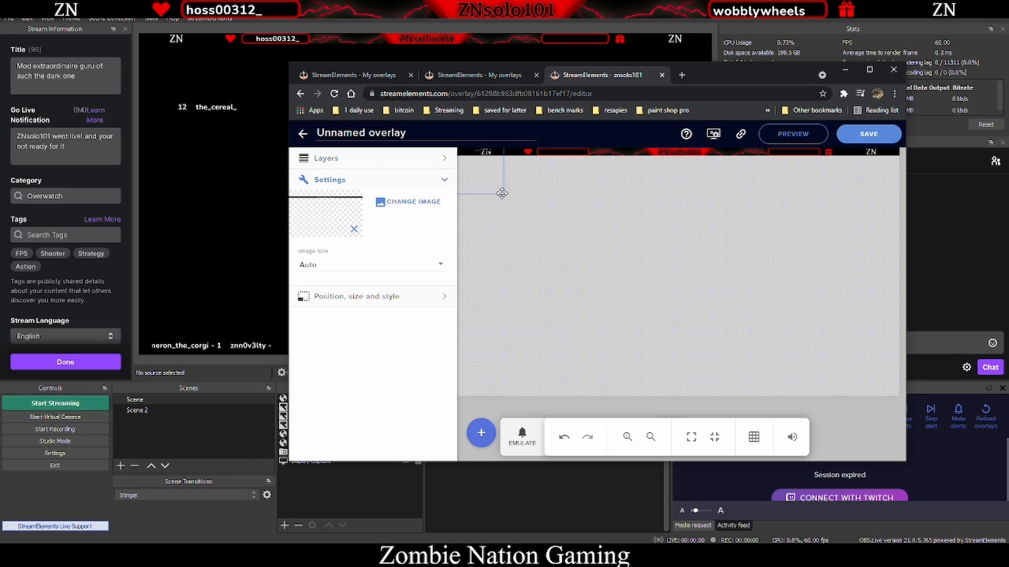
- Stretch the bar image across the canvas width and move it down to the canvas's bottom edge
left_click_drag(501, 193, 900, 391)
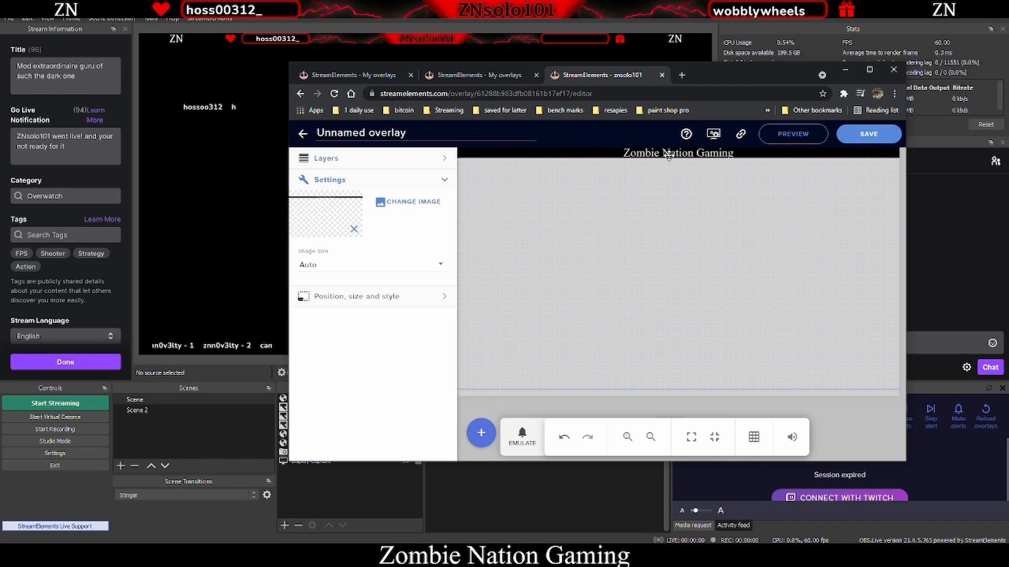
left_click_drag(669, 155, 669, 394)
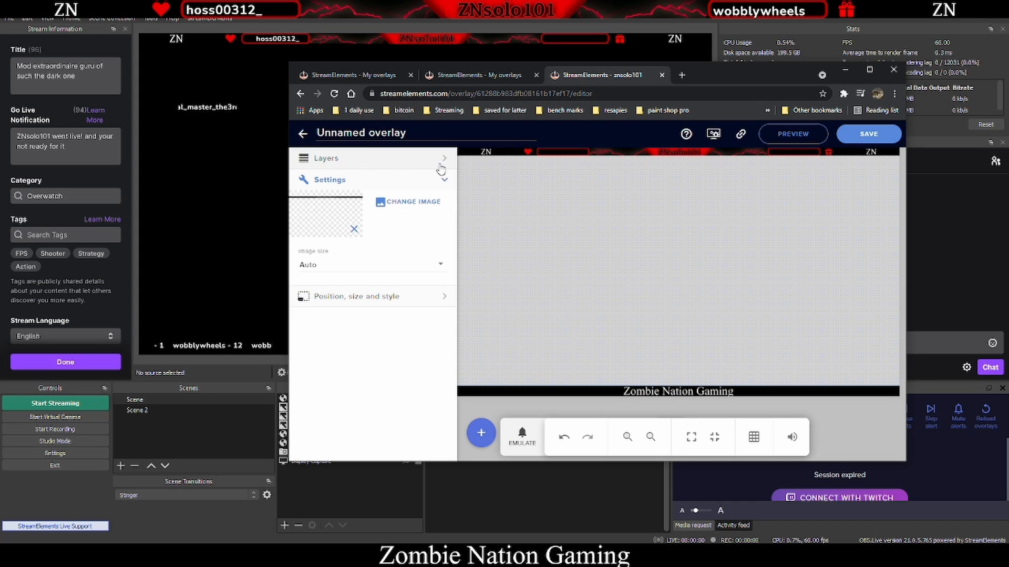
- Save the overlay under the name overlay labels 2
left_click(865, 136)
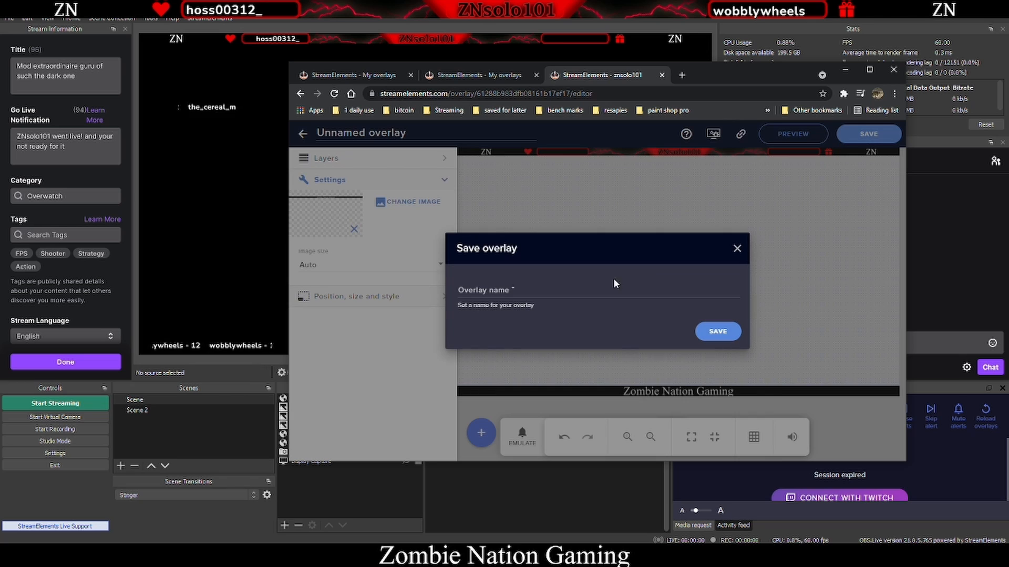
left_click(513, 286)
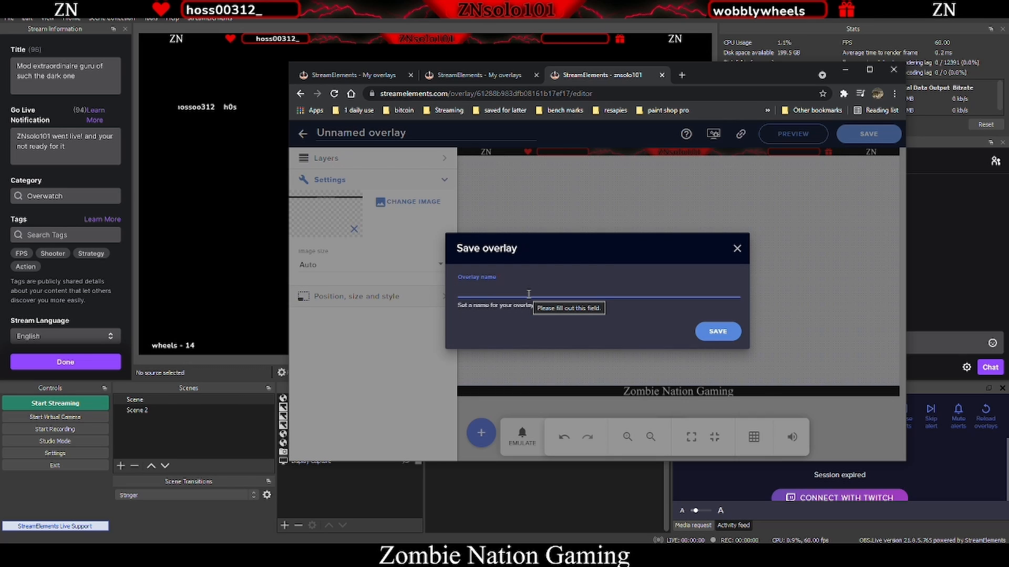
type("overlay labels 2")
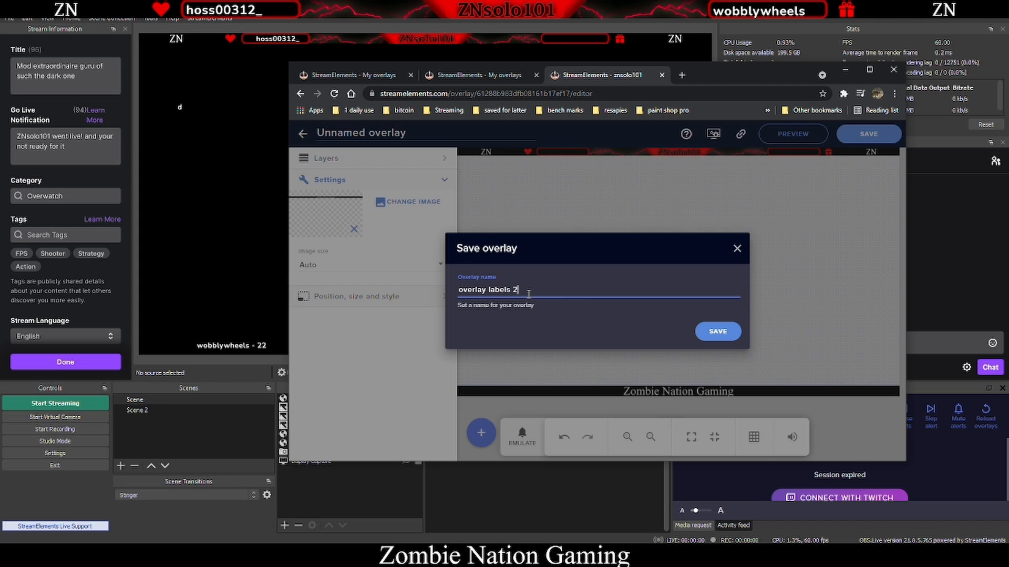
left_click(716, 332)
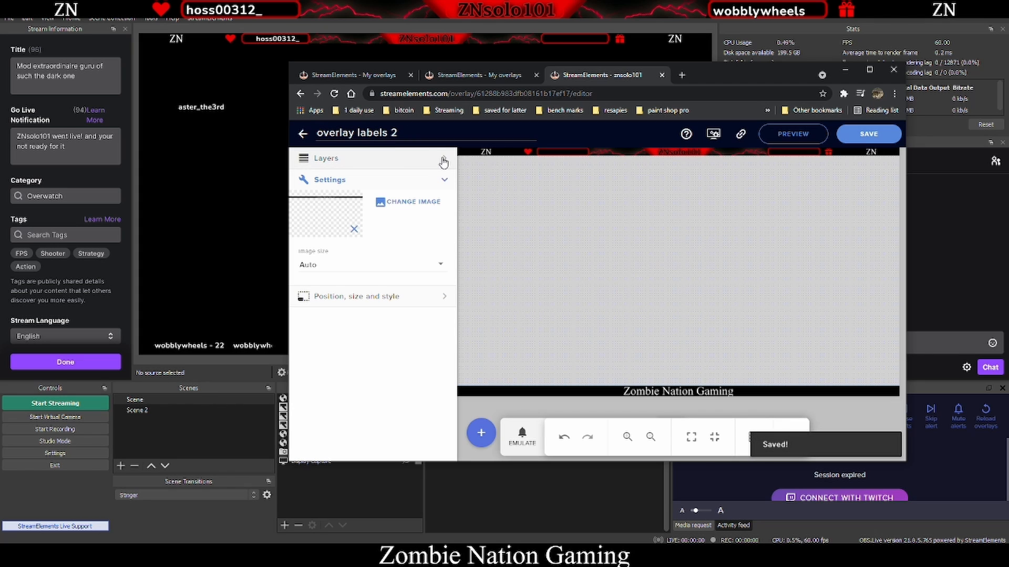
- Add a Latest Subscriber label widget to the overlay
left_click(445, 160)
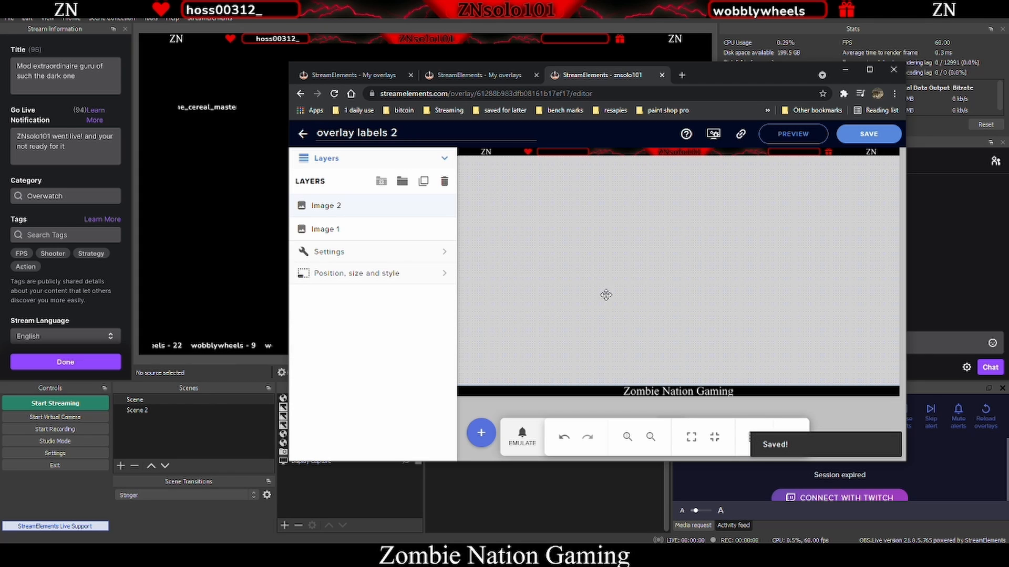
left_click(581, 274)
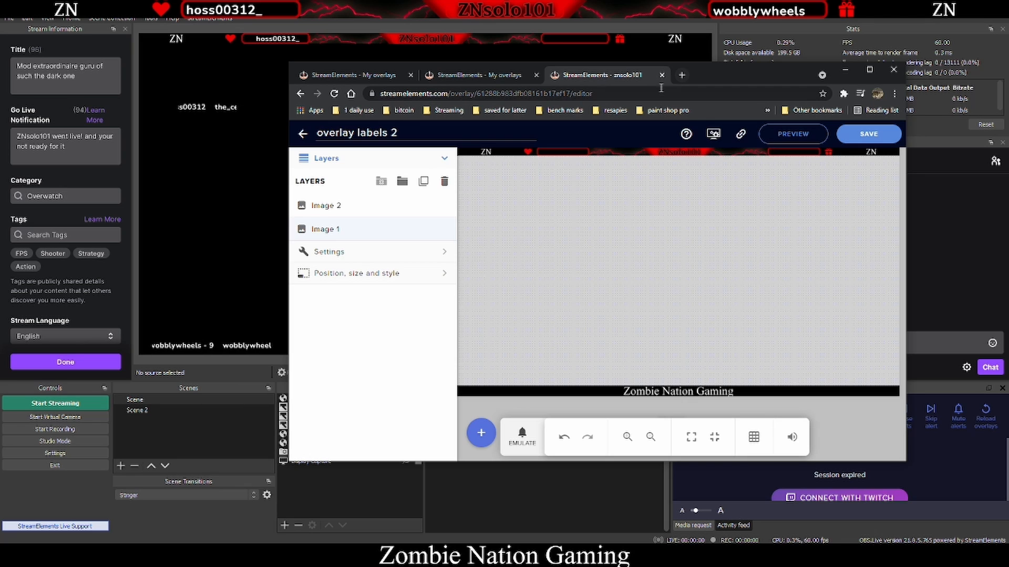
double_click(741, 75)
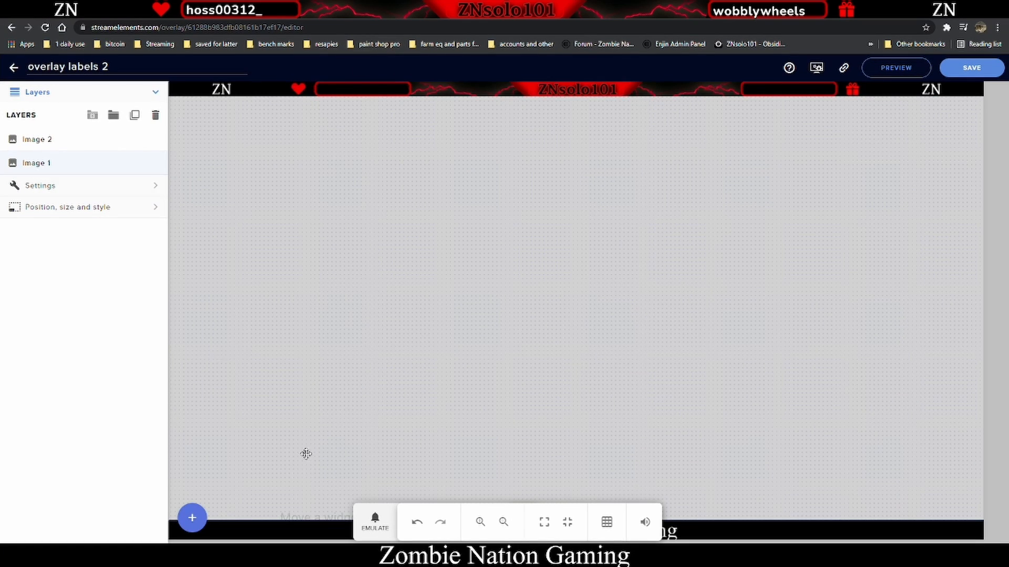
left_click(184, 519)
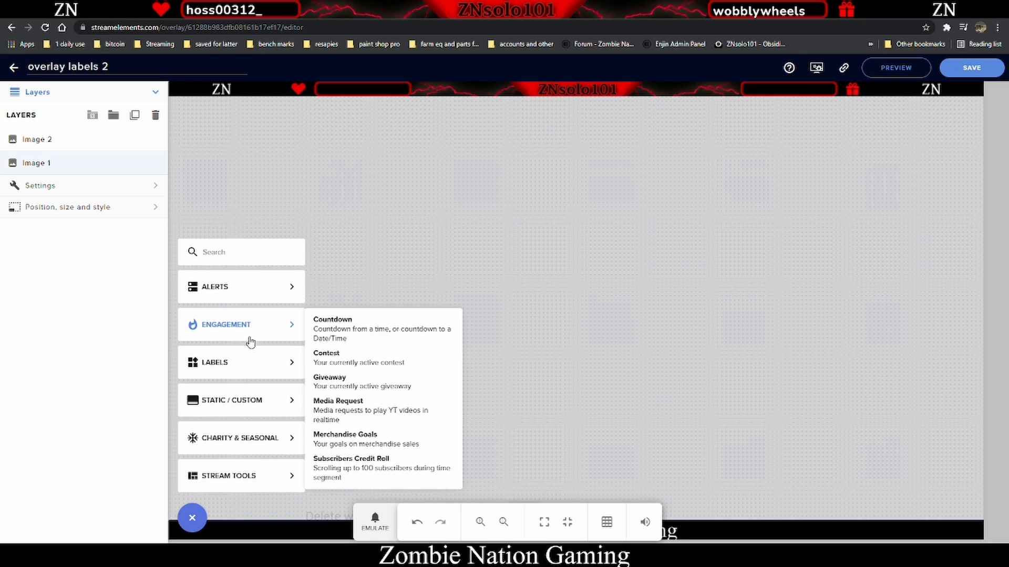
mouse_move(262, 393)
mouse_move(261, 370)
mouse_move(367, 362)
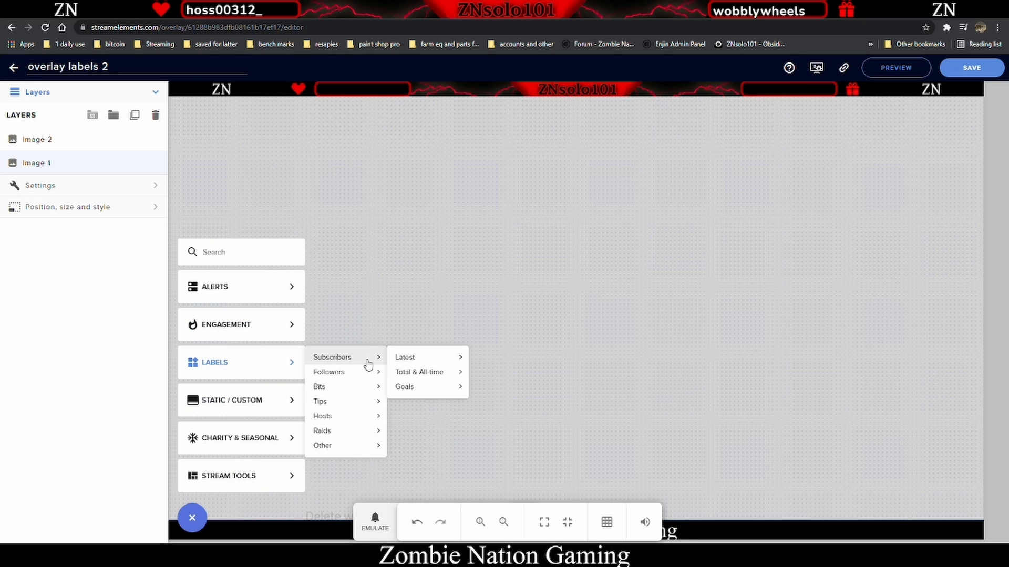
mouse_move(417, 362)
left_click(537, 362)
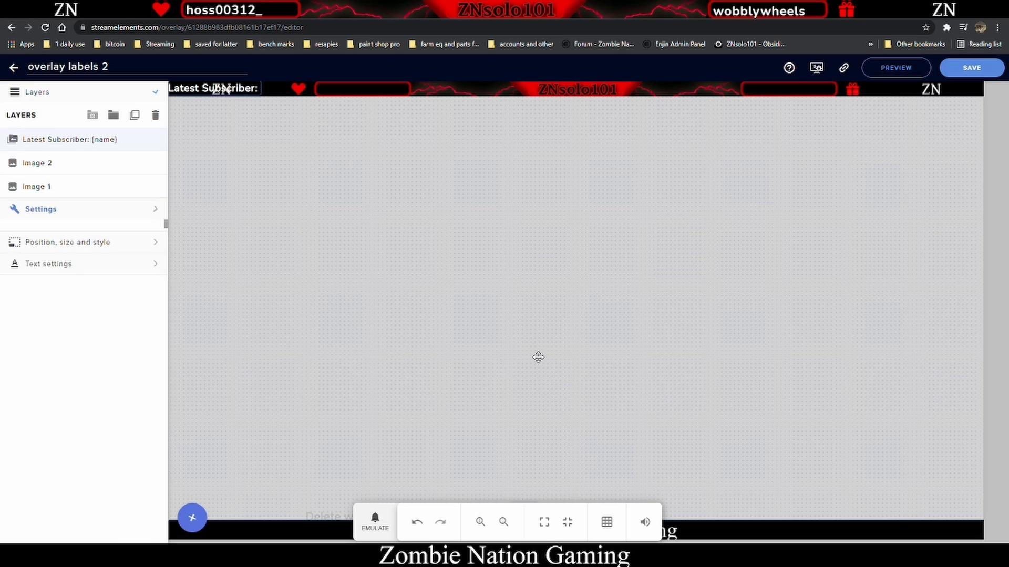
- Move the subscriber label into the right-hand top bar box and trim its message to {name}
left_click_drag(208, 84, 778, 91)
left_click_drag(81, 151, 11, 150)
key("BackSpace")
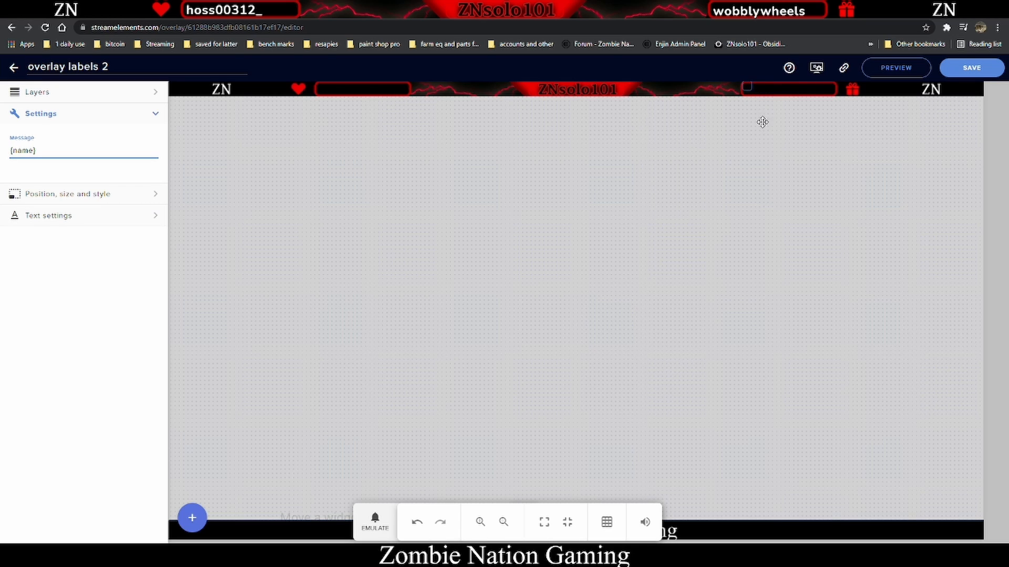
- Shift the subscriber label further right inside its top bar box and save the overlay
left_click(754, 140)
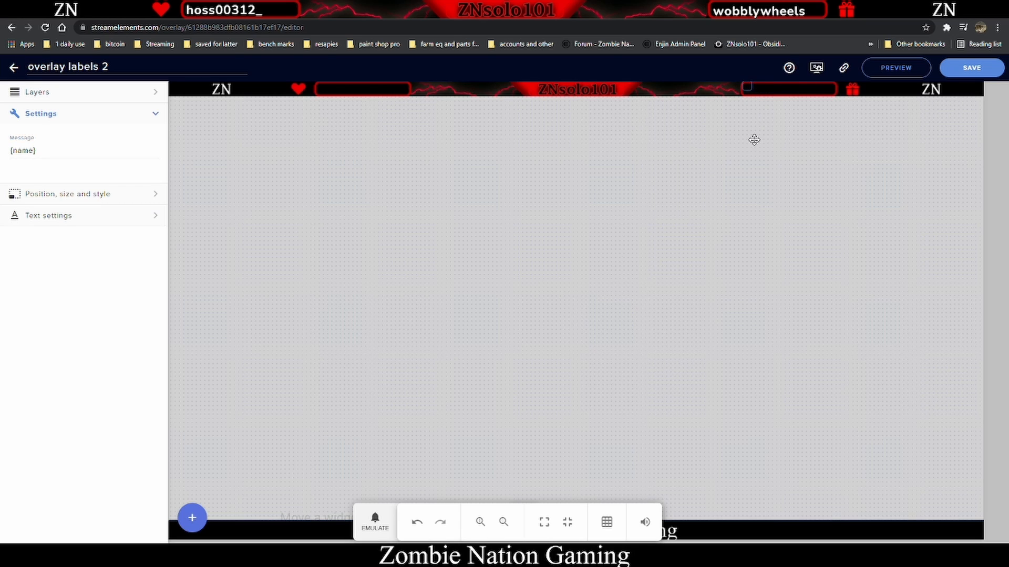
left_click(747, 85)
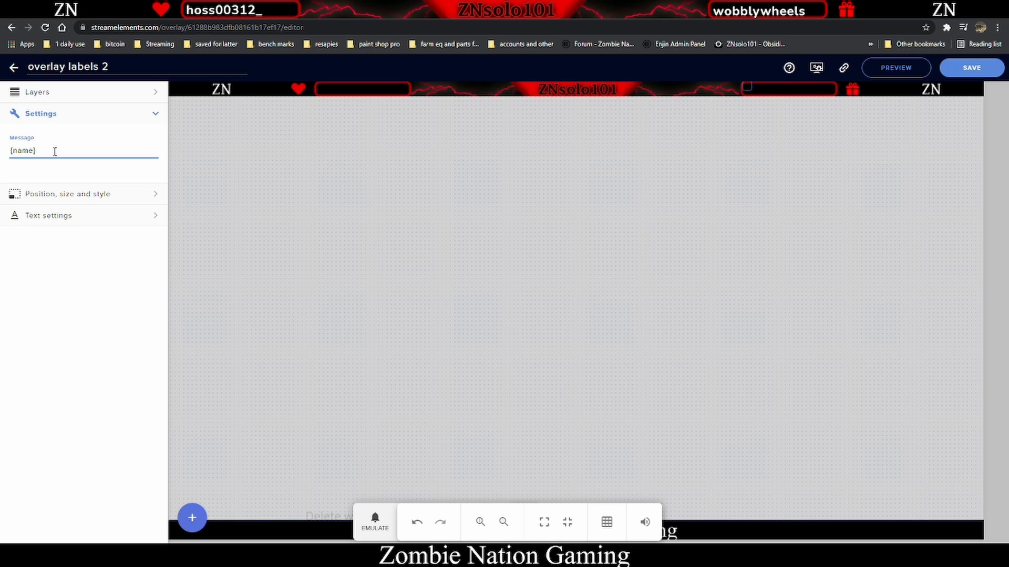
left_click(10, 151)
type("1")
left_click_drag(748, 89, 786, 89)
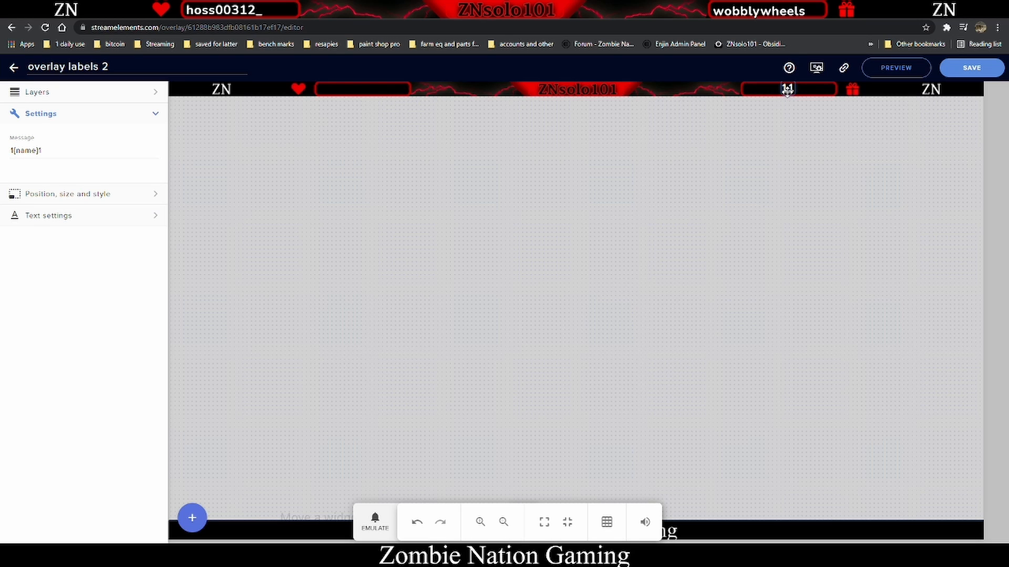
left_click(67, 150)
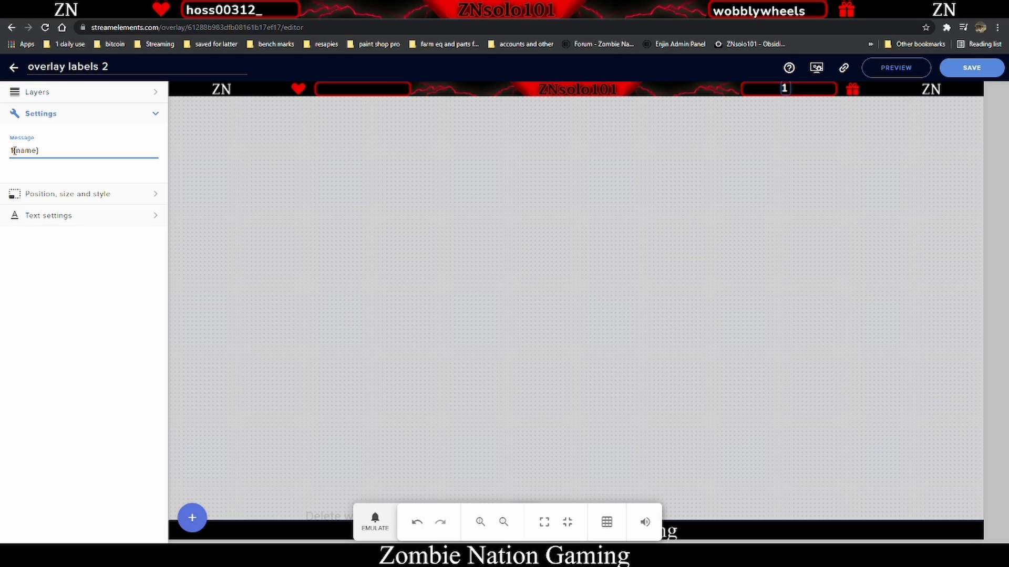
key("BackSpace")
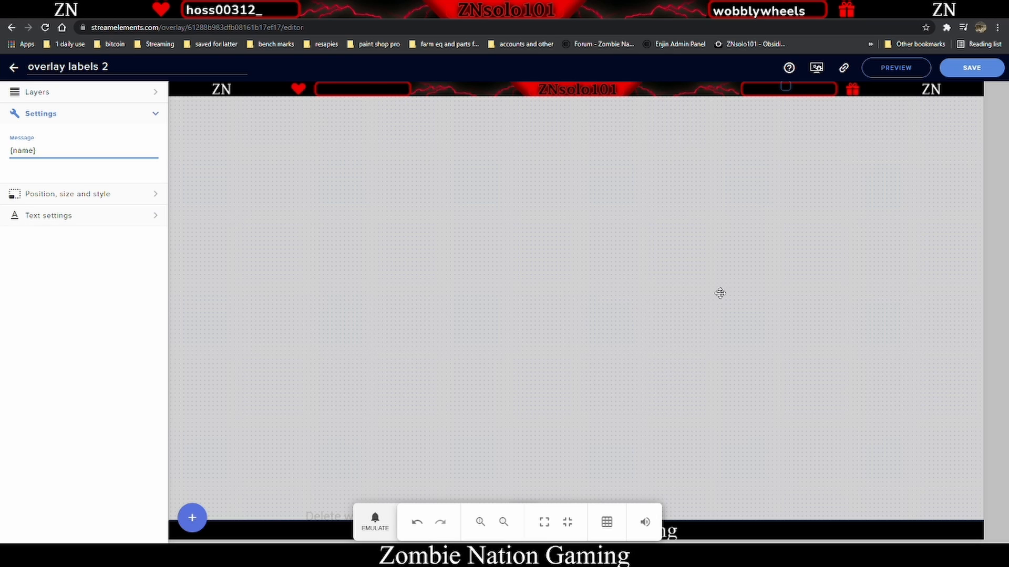
left_click(971, 72)
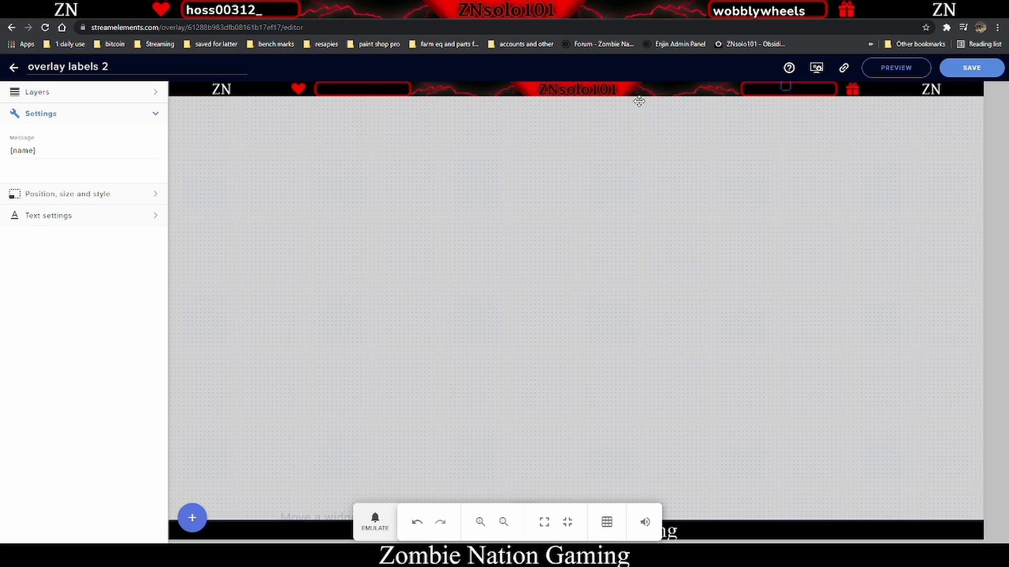
- Add a Latest follower label widget to the overlay
left_click(183, 518)
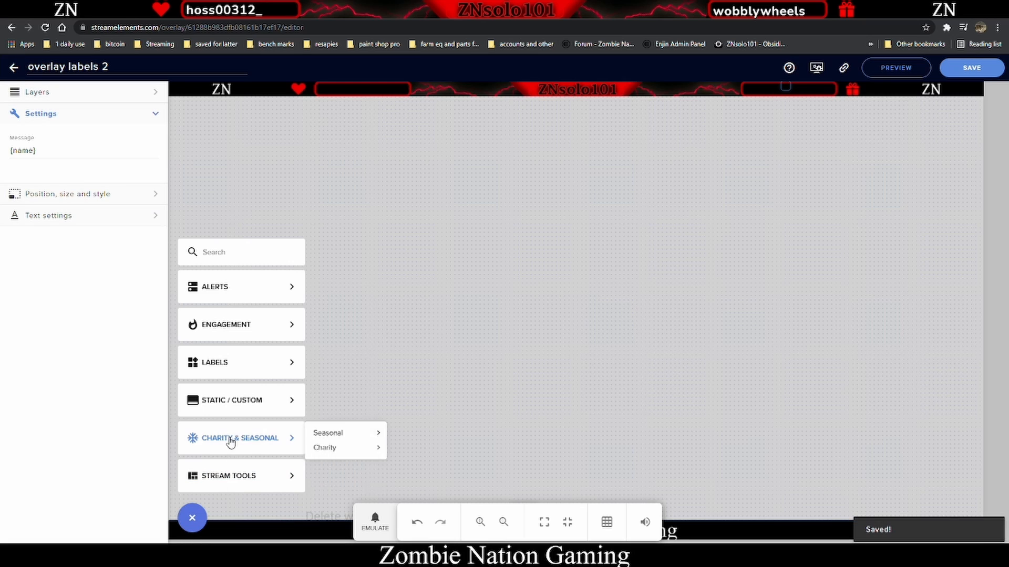
mouse_move(248, 364)
mouse_move(348, 373)
mouse_move(421, 376)
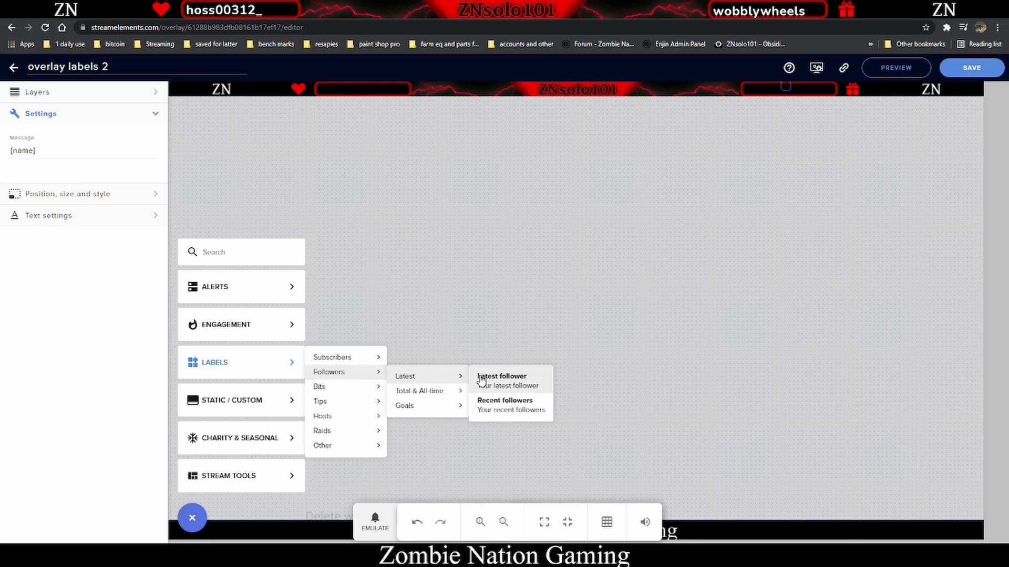
left_click(504, 376)
- Place the follower label inside the left-hand top bar box and trim its message to {name}
left_click_drag(242, 88, 315, 88)
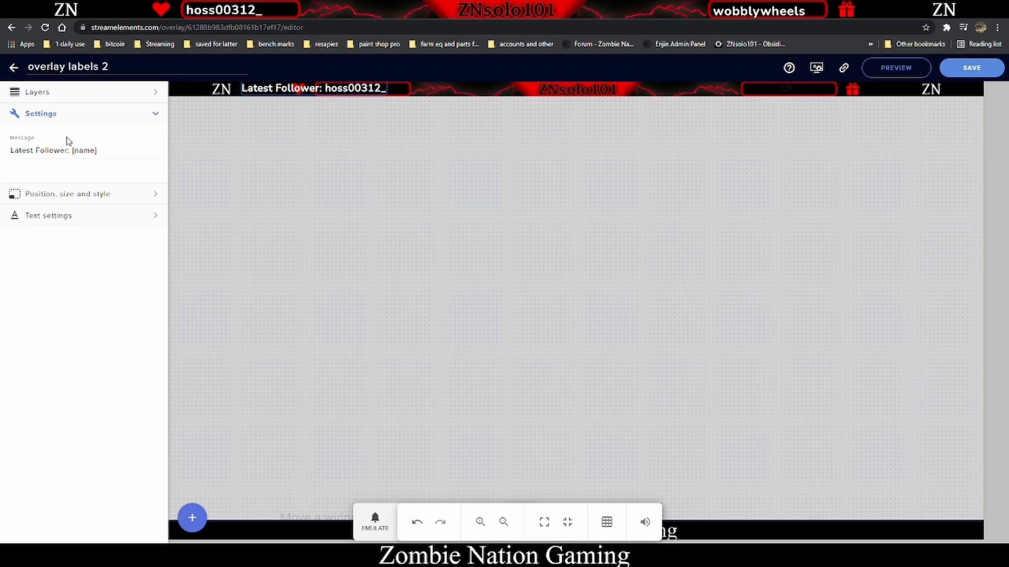
left_click_drag(68, 153, 1, 156)
key("BackSpace")
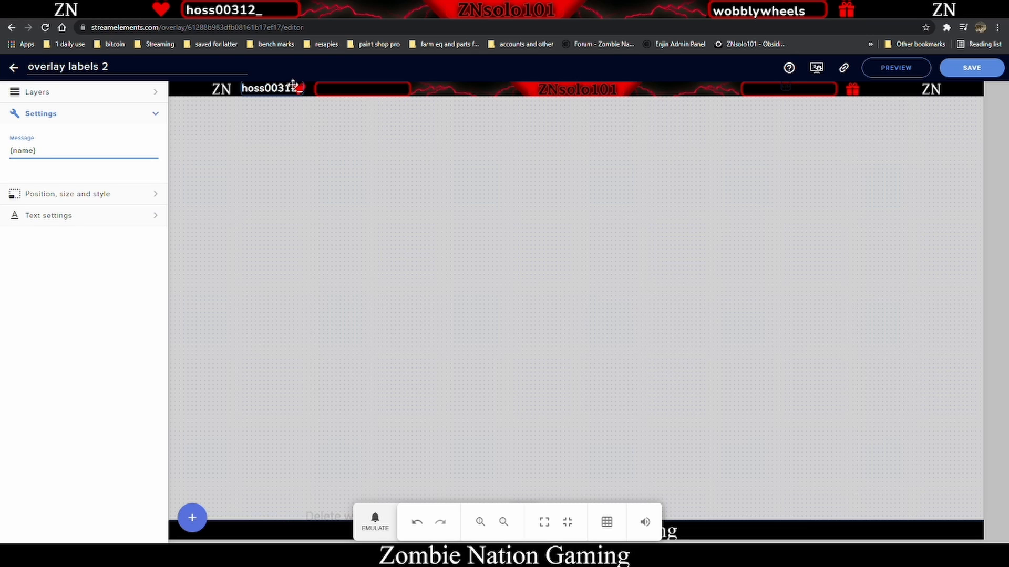
left_click_drag(269, 90, 360, 99)
left_click(492, 110)
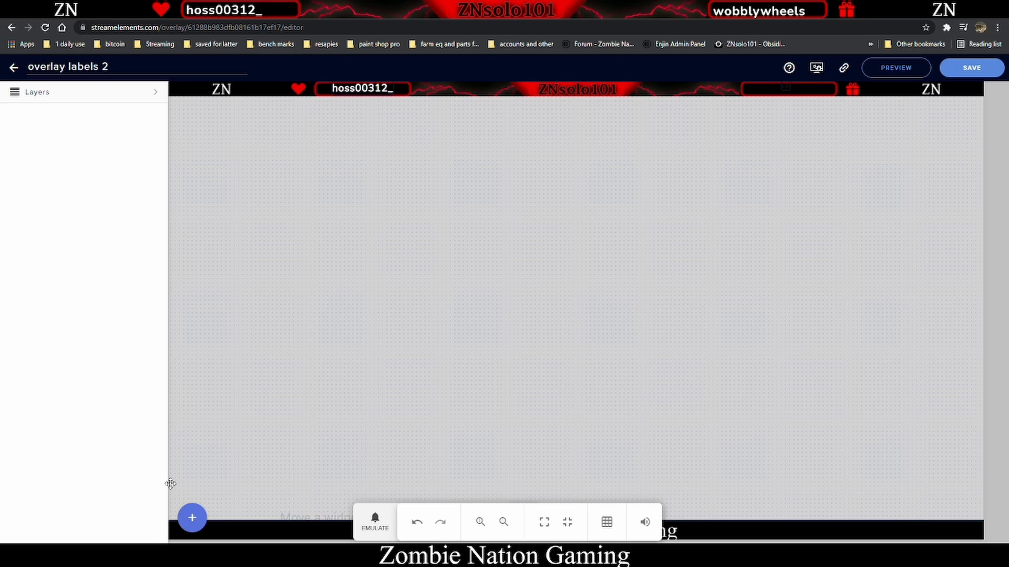
- Add a Recent hosts label and move it onto the left end of the bottom bar
left_click(192, 518)
mouse_move(265, 377)
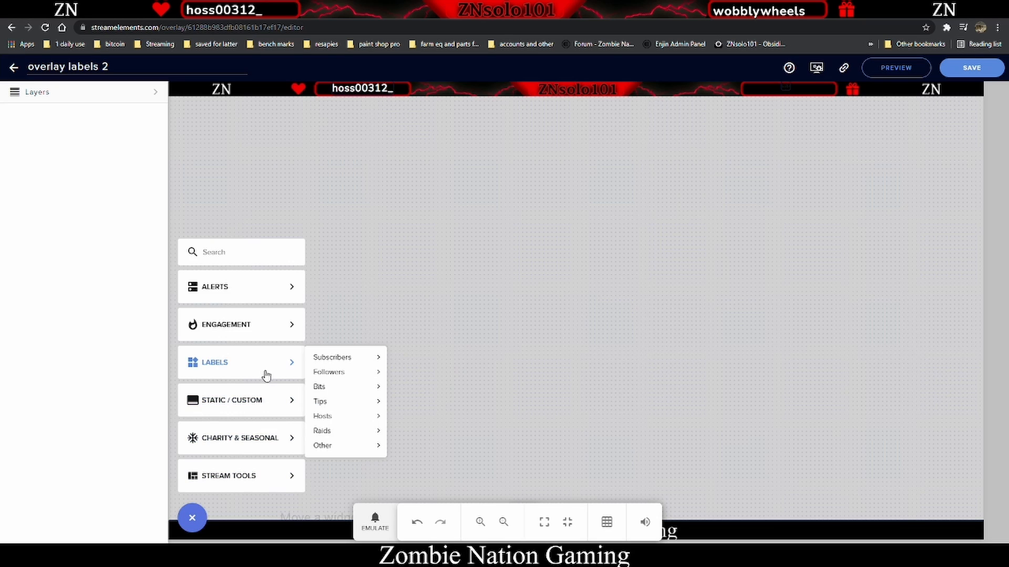
mouse_move(356, 419)
mouse_move(452, 419)
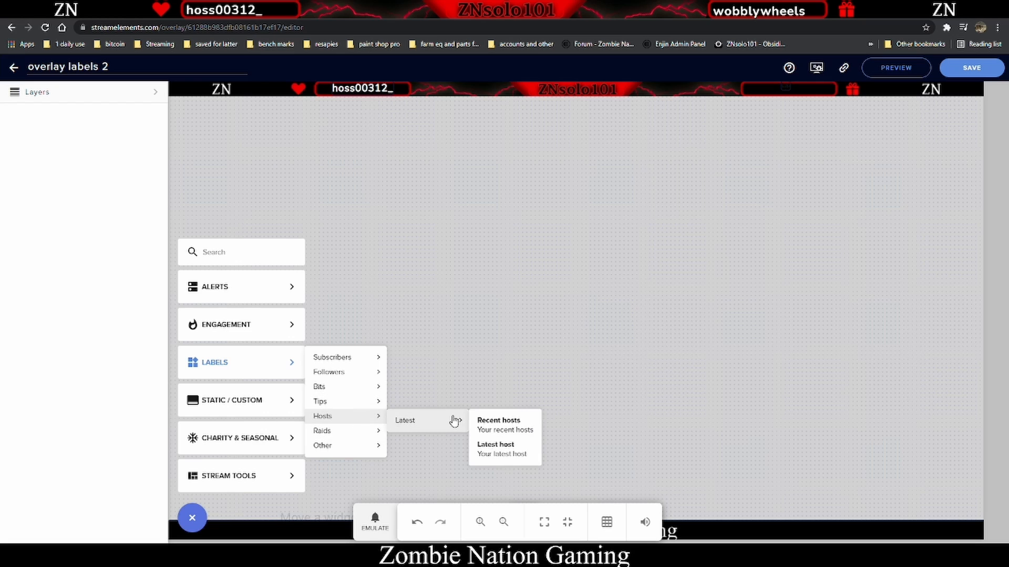
left_click(500, 420)
left_click_drag(188, 91, 205, 533)
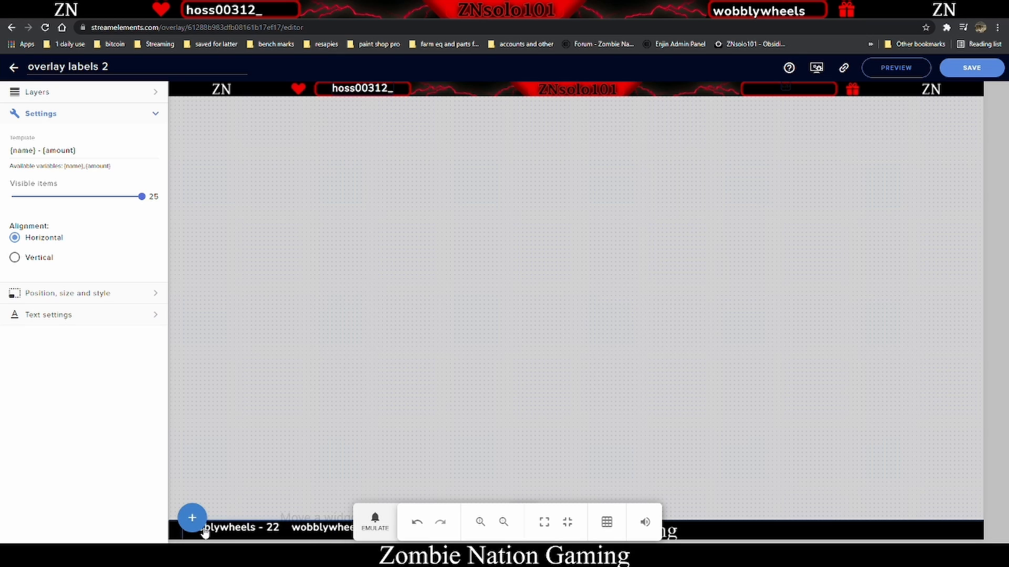
- Add a Latest raid label and move it to the right side of the bottom bar
left_click(270, 187)
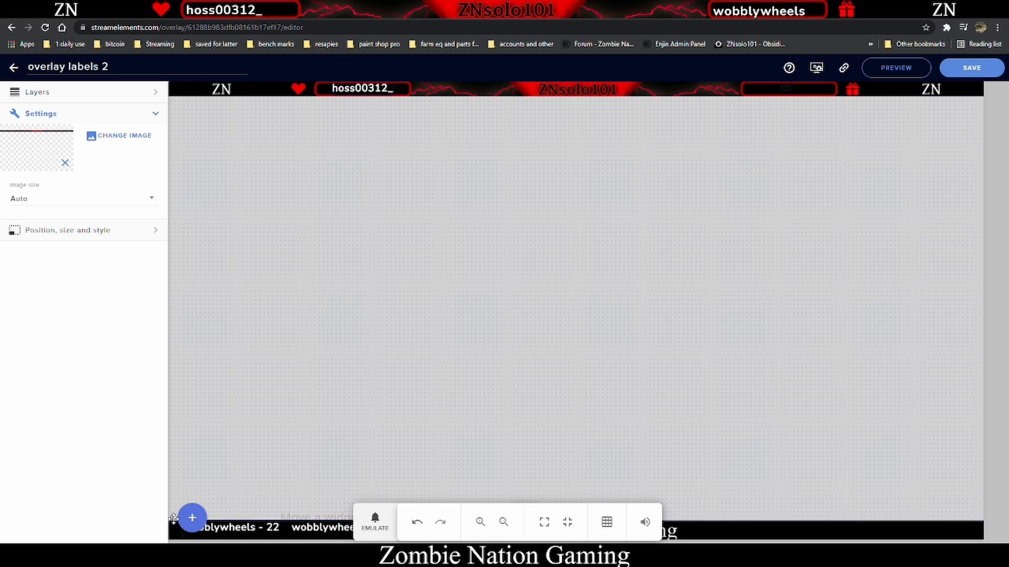
left_click(192, 518)
mouse_move(267, 279)
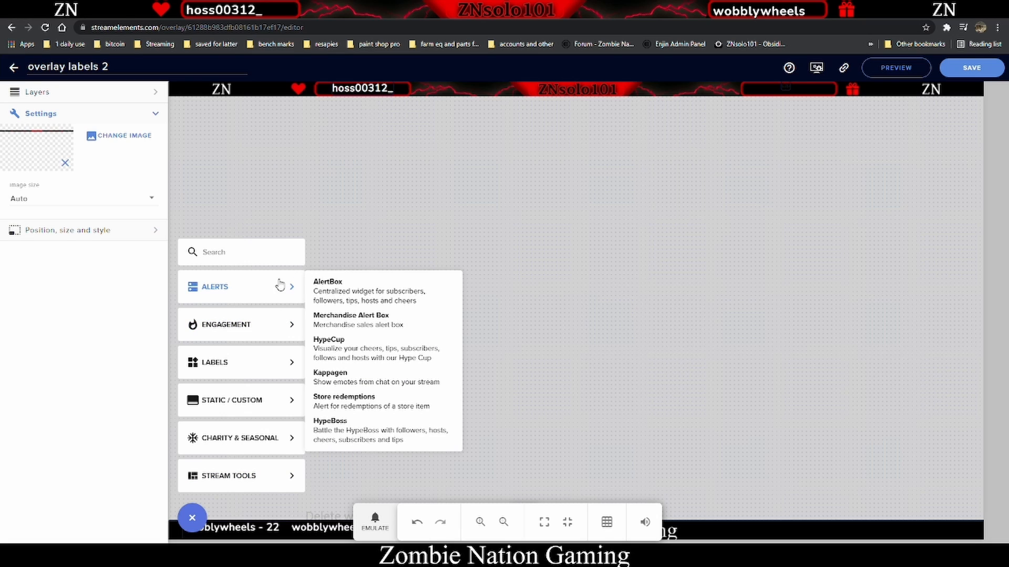
mouse_move(272, 363)
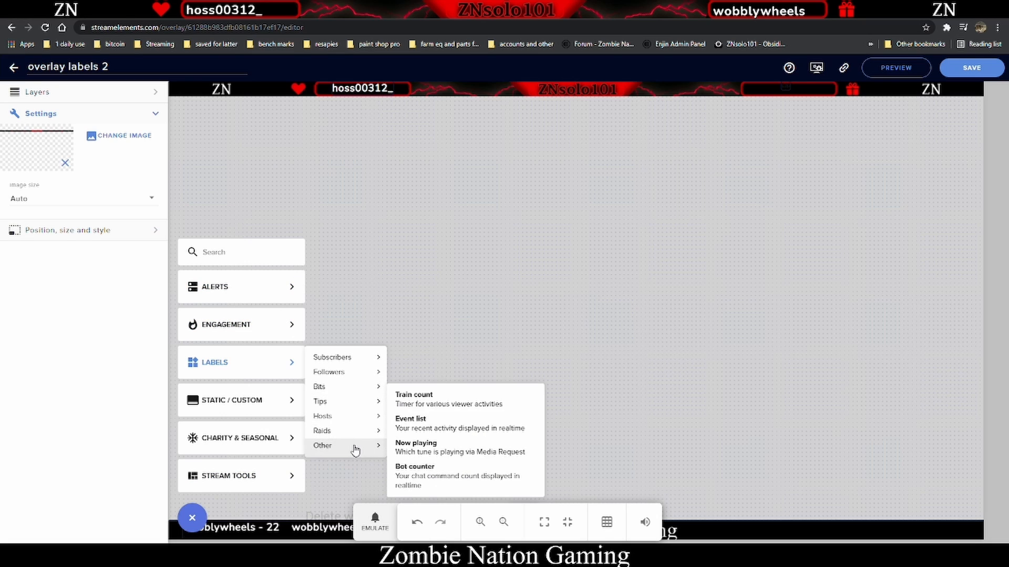
mouse_move(351, 433)
mouse_move(414, 436)
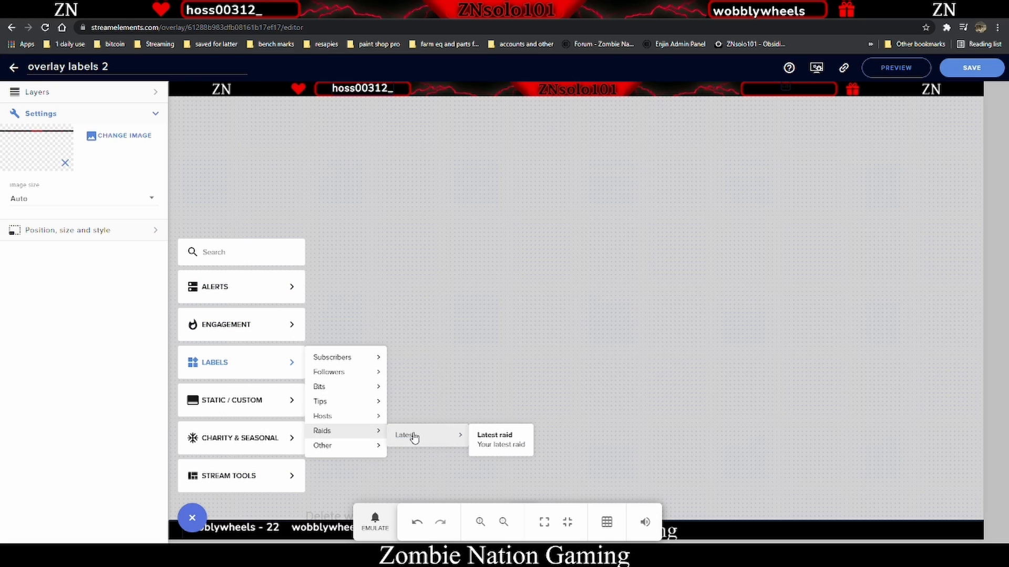
left_click(507, 442)
left_click_drag(192, 88, 767, 532)
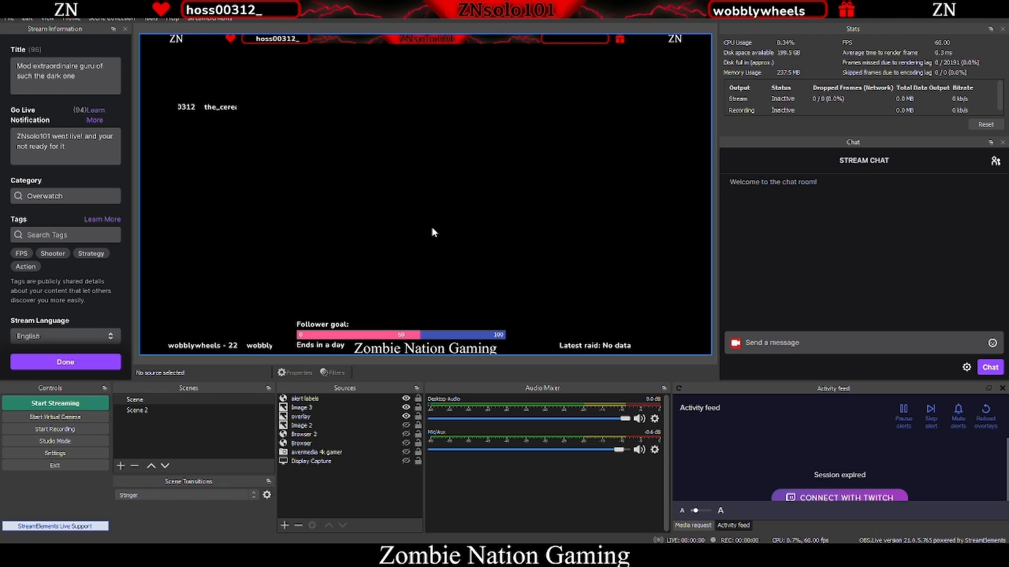
- Add a new Browser source named alert overlay 3
left_click(286, 524)
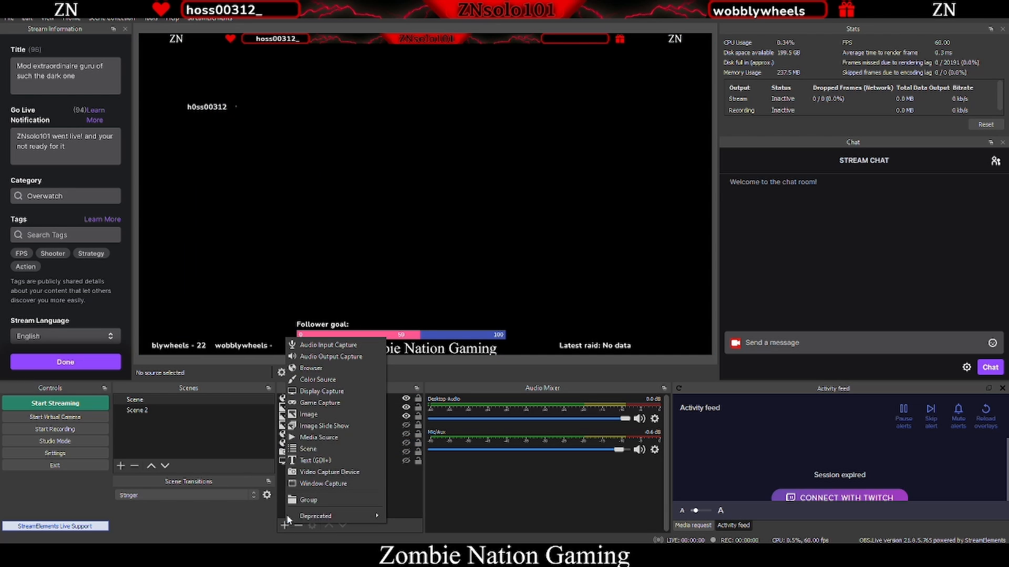
left_click(315, 368)
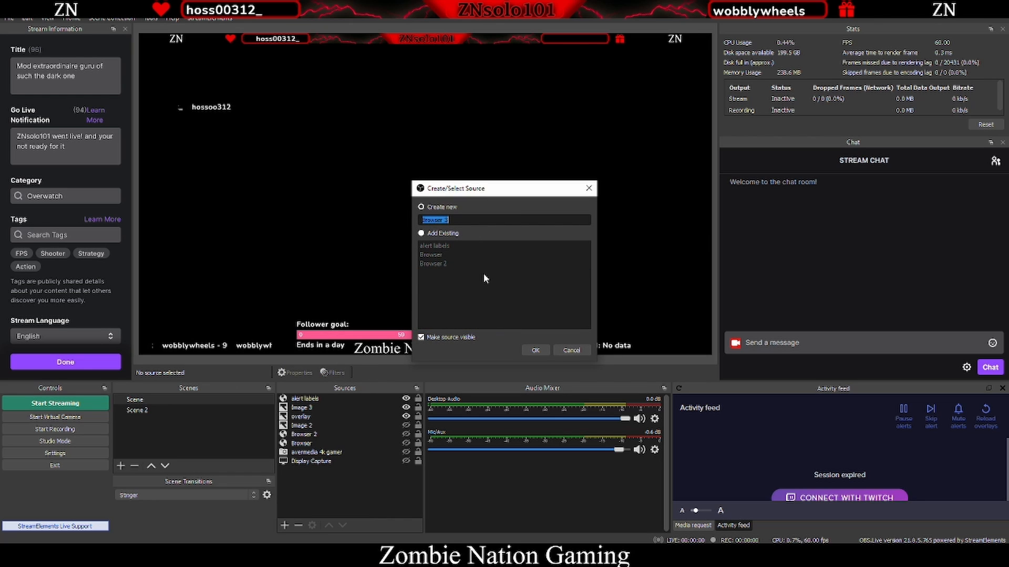
type("alert overlay 3")
left_click(535, 350)
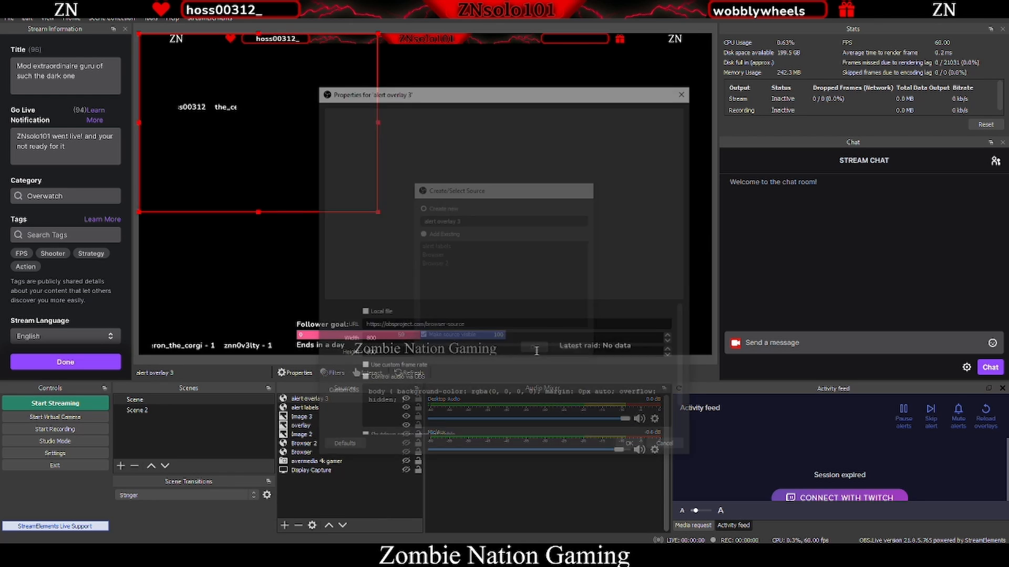
- Paste the StreamElements overlay URL into the browser source and set its width to 1920 and height to 1080
left_click_drag(473, 327, 323, 326)
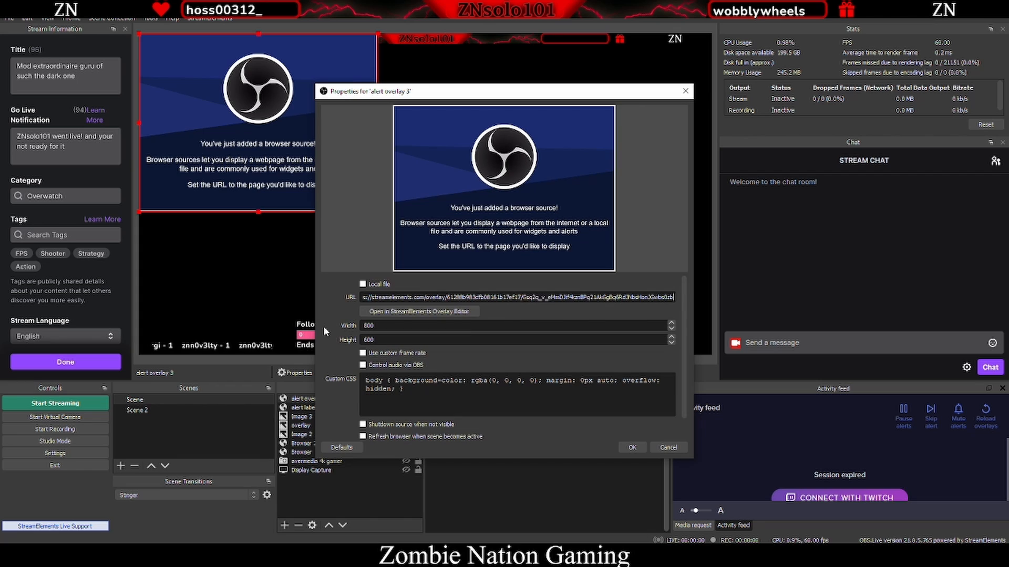
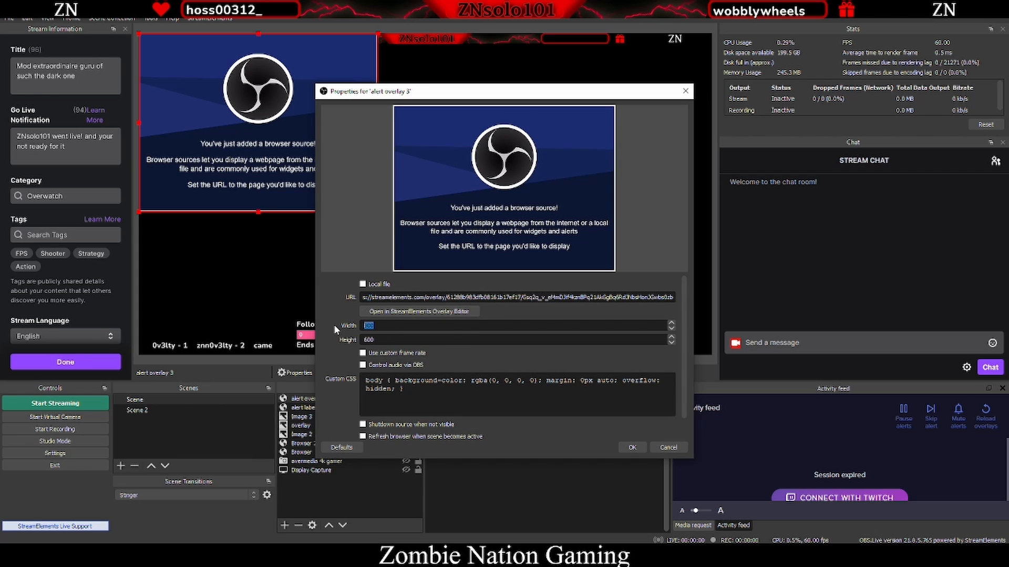
type("1920")
key("Tab")
type("1080")
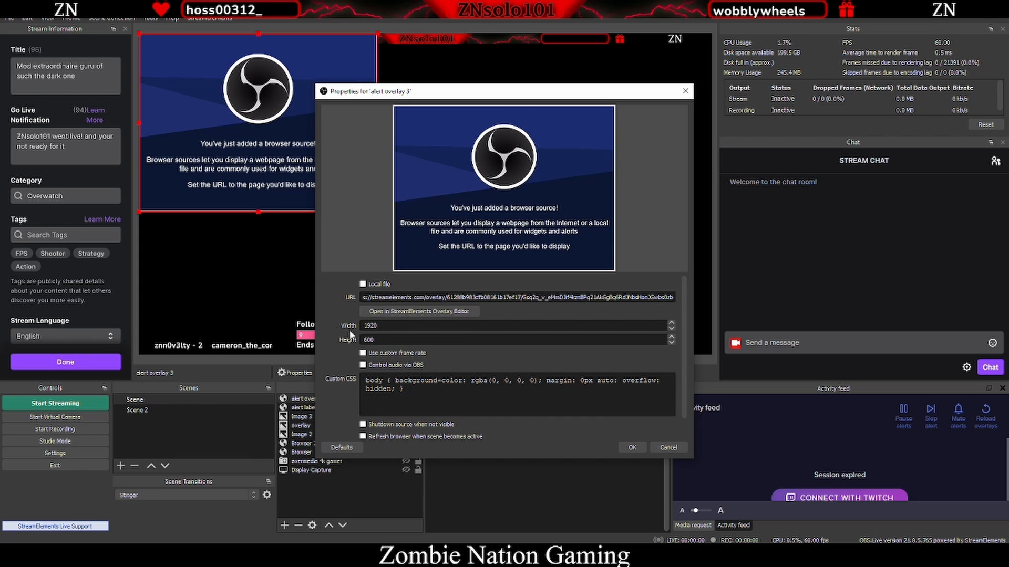
left_click(634, 448)
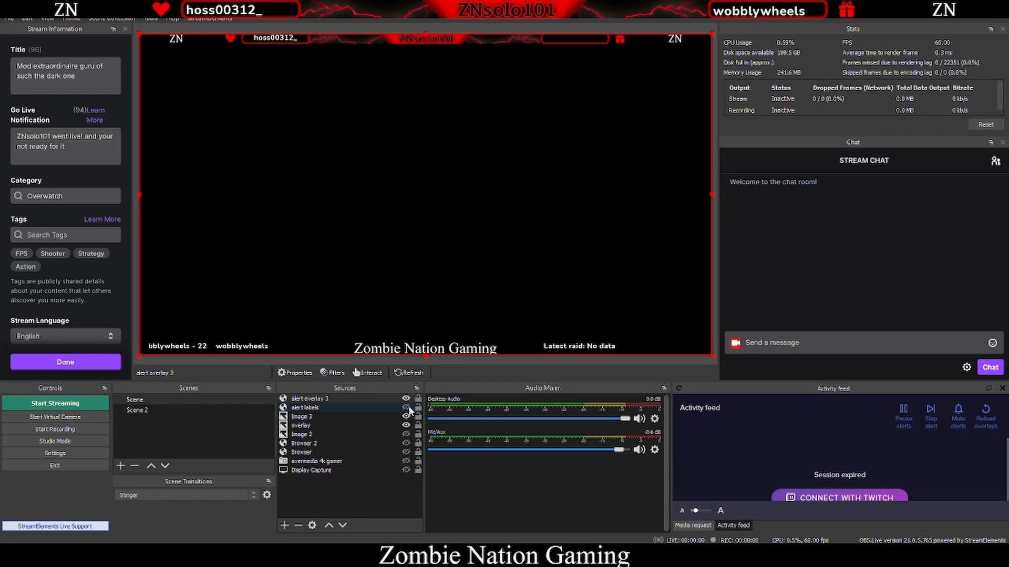
- Toggle the visibility of the alert labels source and the alert overlay 3 source
left_click(406, 408)
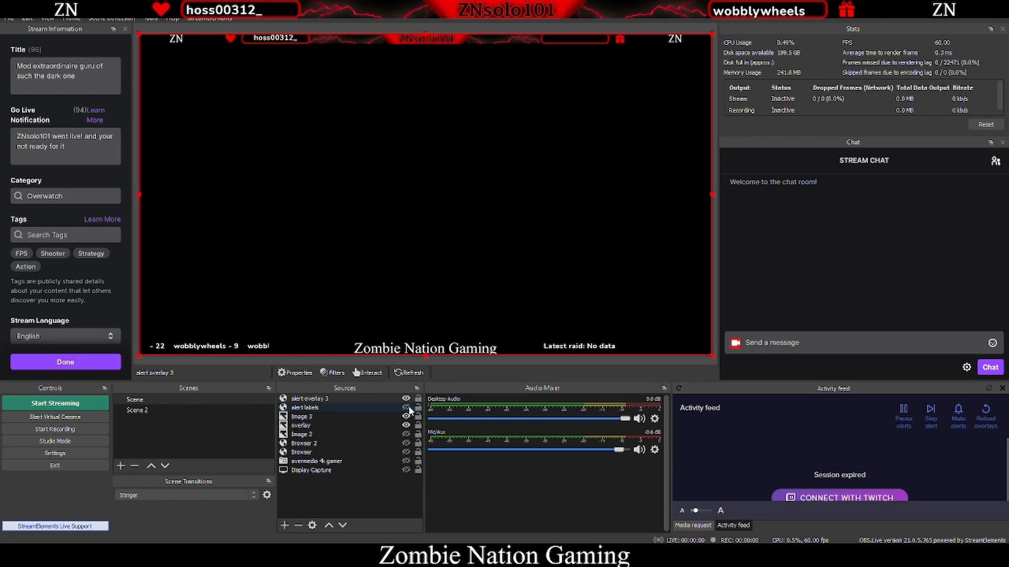
left_click(406, 399)
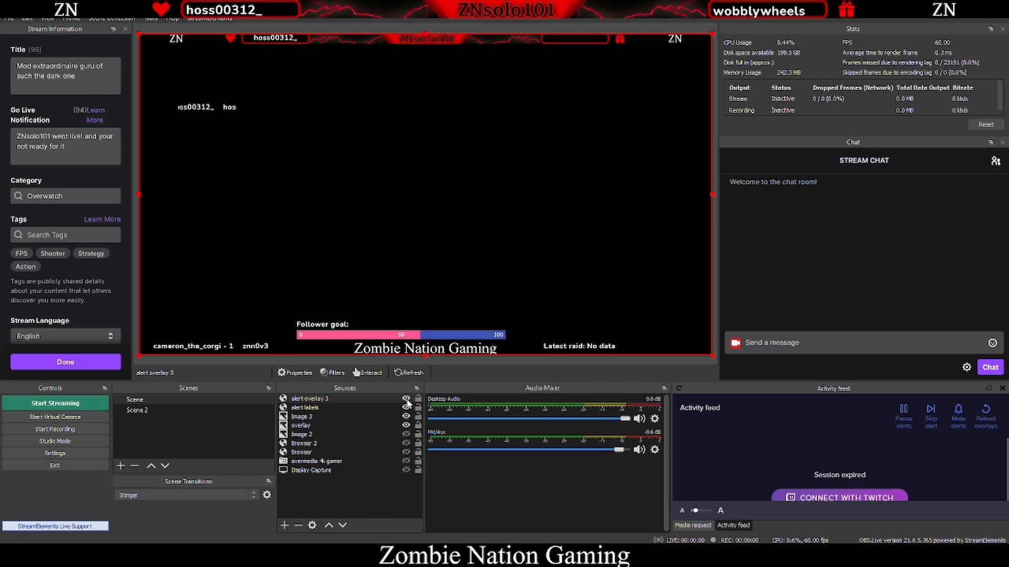